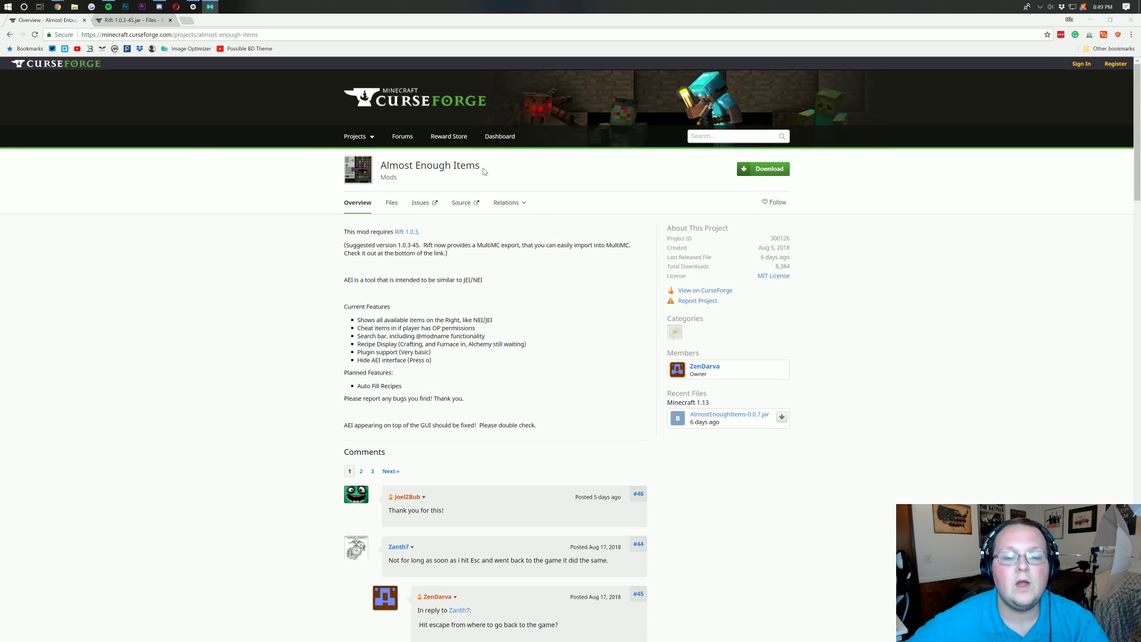
Review the Almost Enough Items overview page, including its current features and the comments
{"action": "left_click_drag", "start_coordinate": [481, 169], "coordinate": [374, 167]}
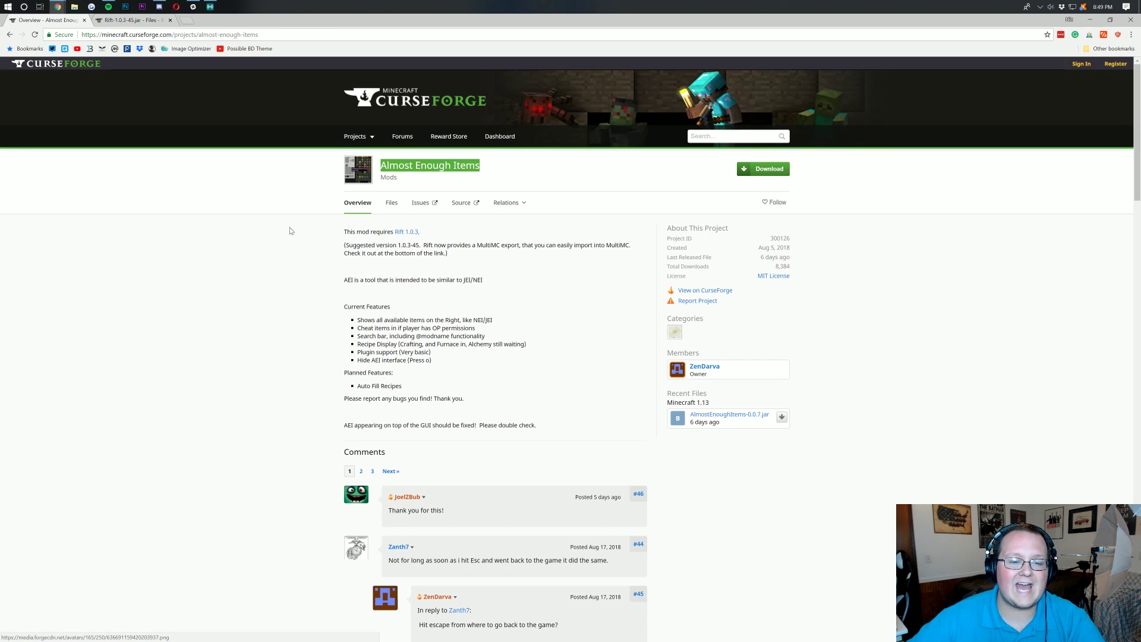
{"action": "left_click", "coordinate": [298, 166]}
{"action": "scroll", "coordinate": [484, 230], "scroll_direction": "down", "scroll_amount": 3}
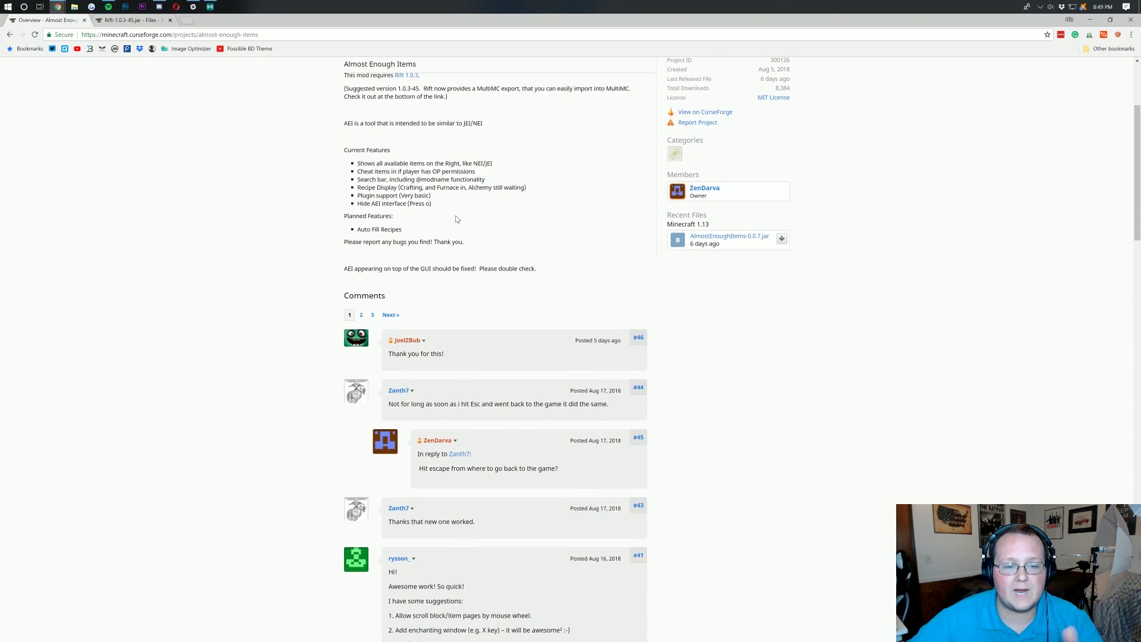
{"action": "scroll", "coordinate": [336, 160], "scroll_direction": "up", "scroll_amount": 3}
{"action": "scroll", "coordinate": [336, 160], "scroll_direction": "down", "scroll_amount": 2}
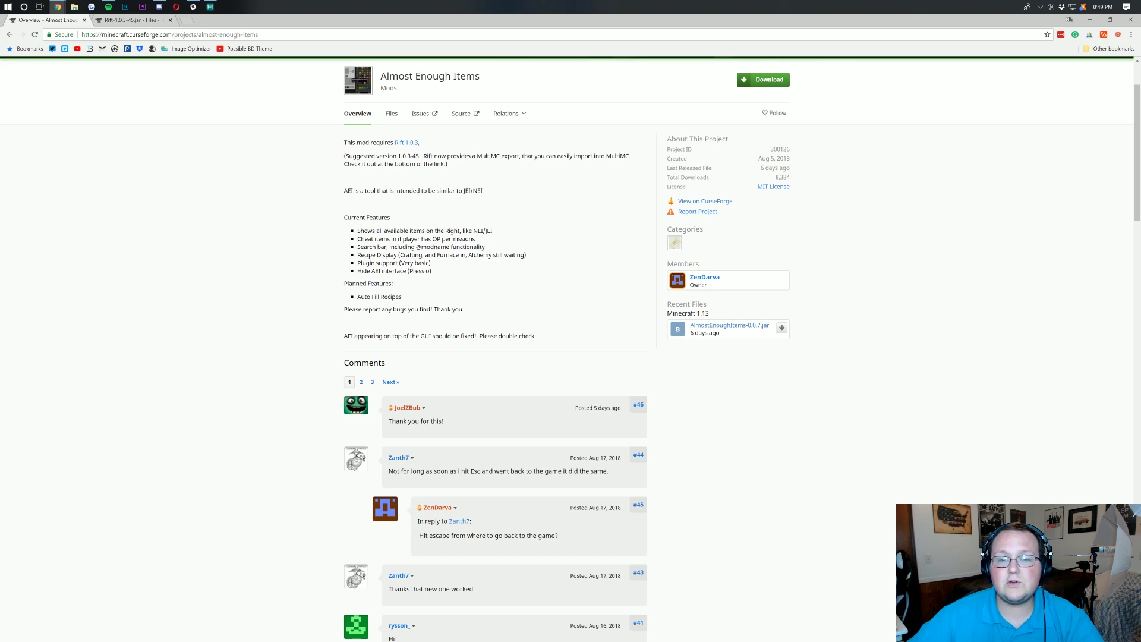
{"action": "left_click_drag", "start_coordinate": [439, 274], "coordinate": [350, 229]}
{"action": "left_click", "coordinate": [418, 268]}
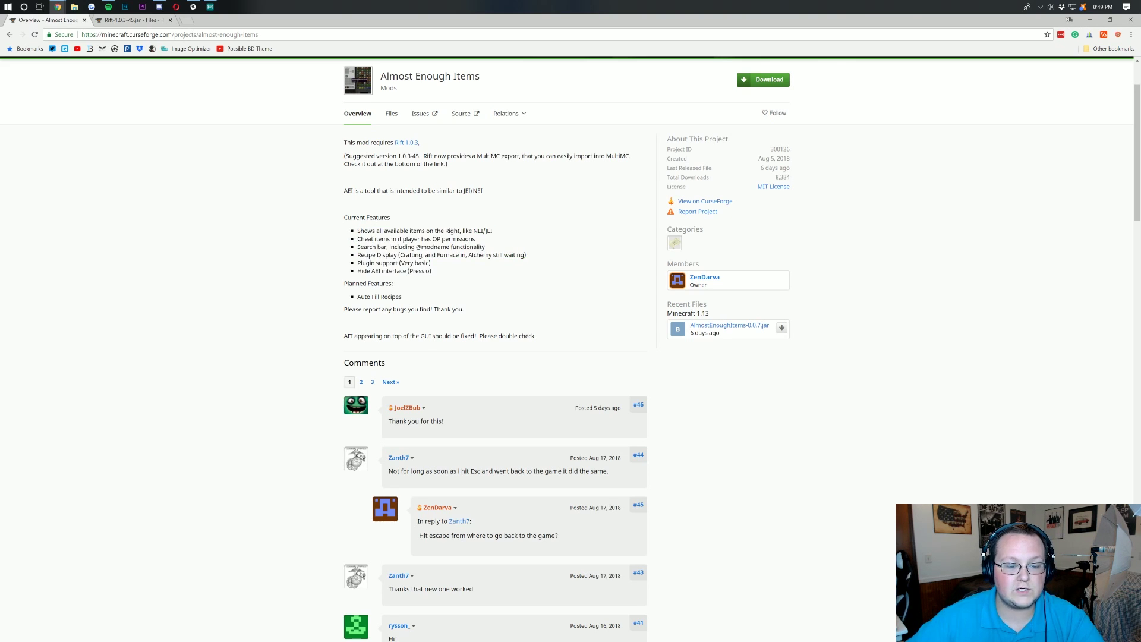
{"action": "scroll", "coordinate": [418, 268], "scroll_direction": "down", "scroll_amount": 4}
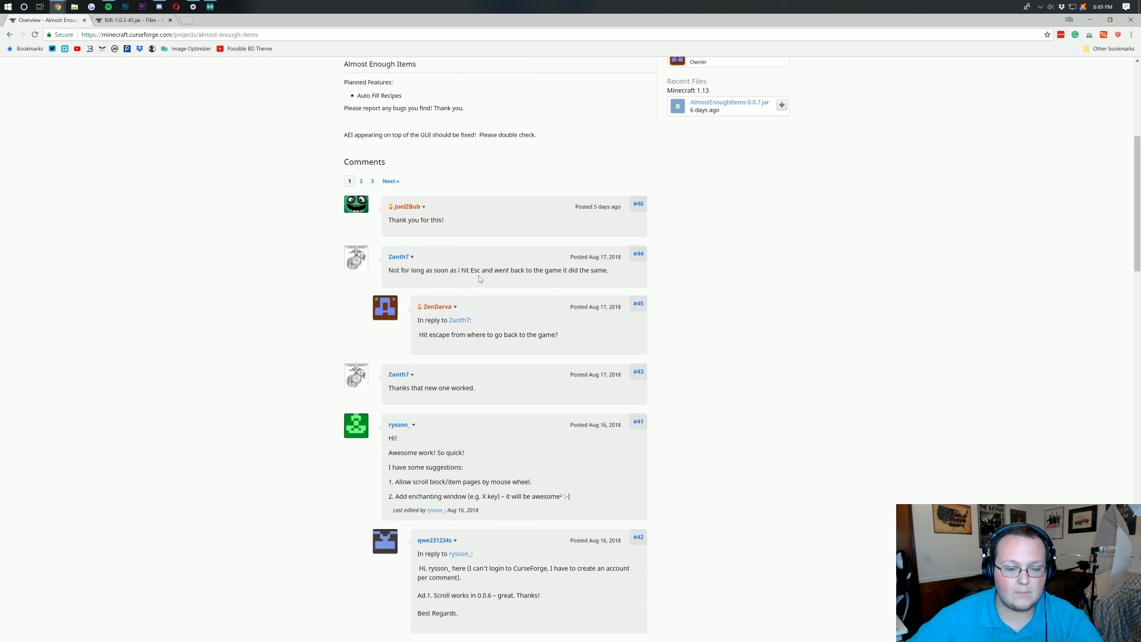
{"action": "scroll", "coordinate": [479, 279], "scroll_direction": "up", "scroll_amount": 5}
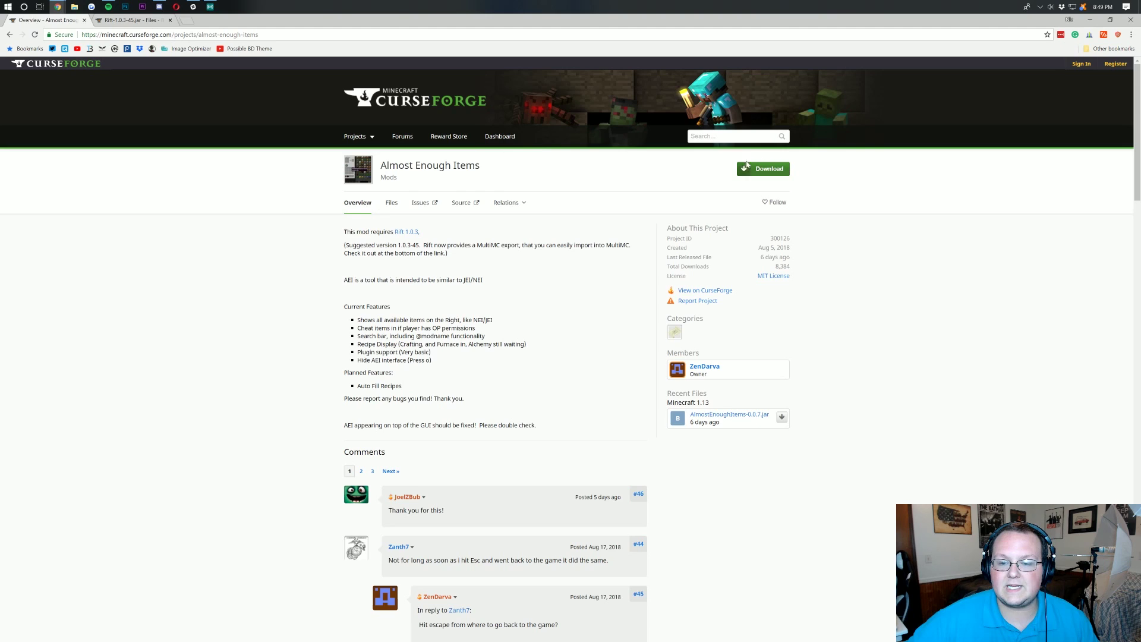
Download the Almost Enough Items jar, keep the file despite the warning, and return to the mod's overview
{"action": "left_click", "coordinate": [755, 172]}
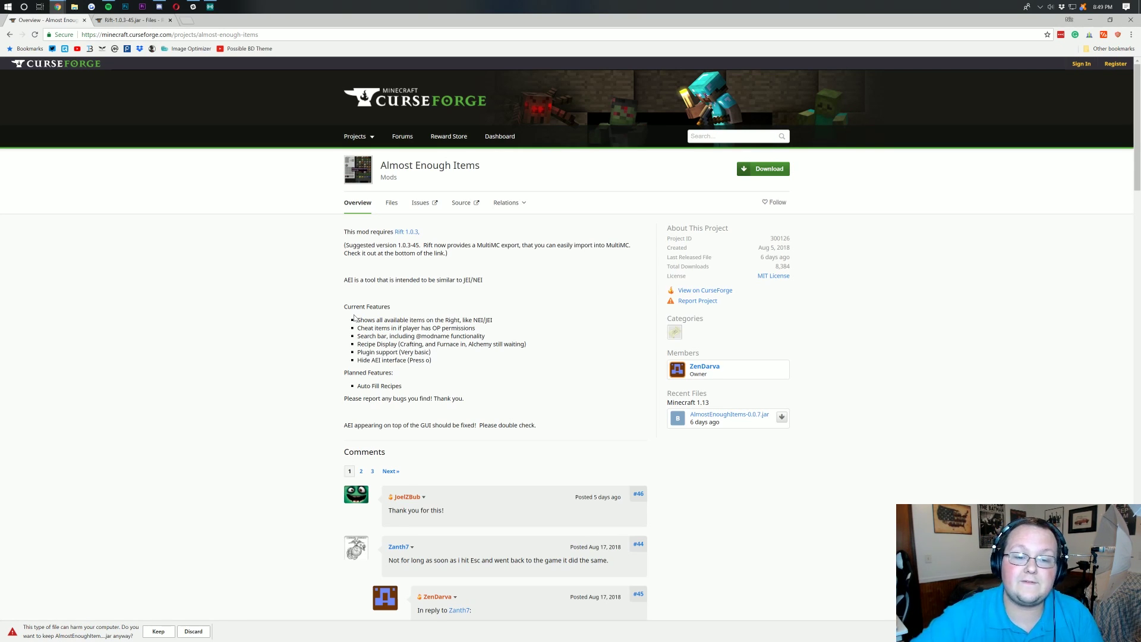
{"action": "left_click", "coordinate": [384, 202]}
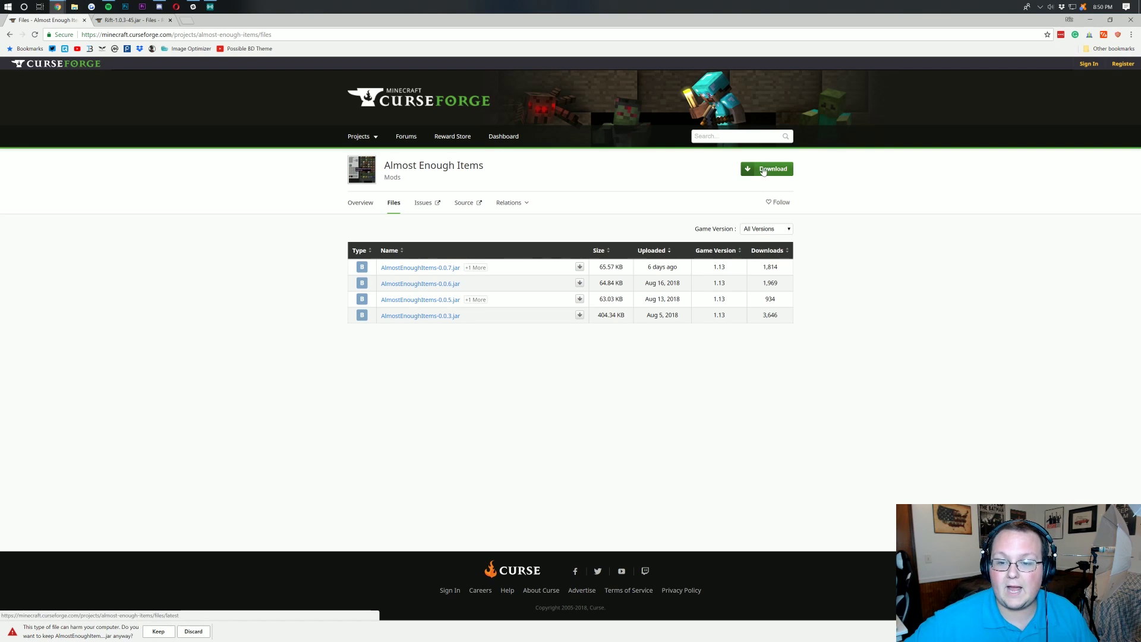
{"action": "left_click", "coordinate": [156, 632]}
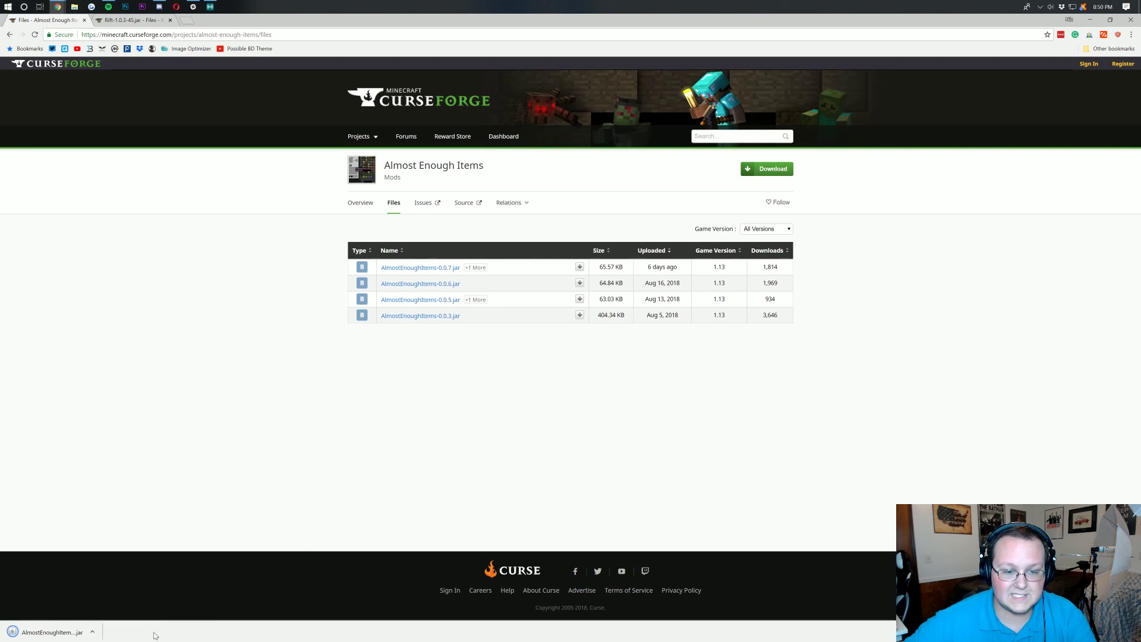
{"action": "left_click", "coordinate": [360, 202]}
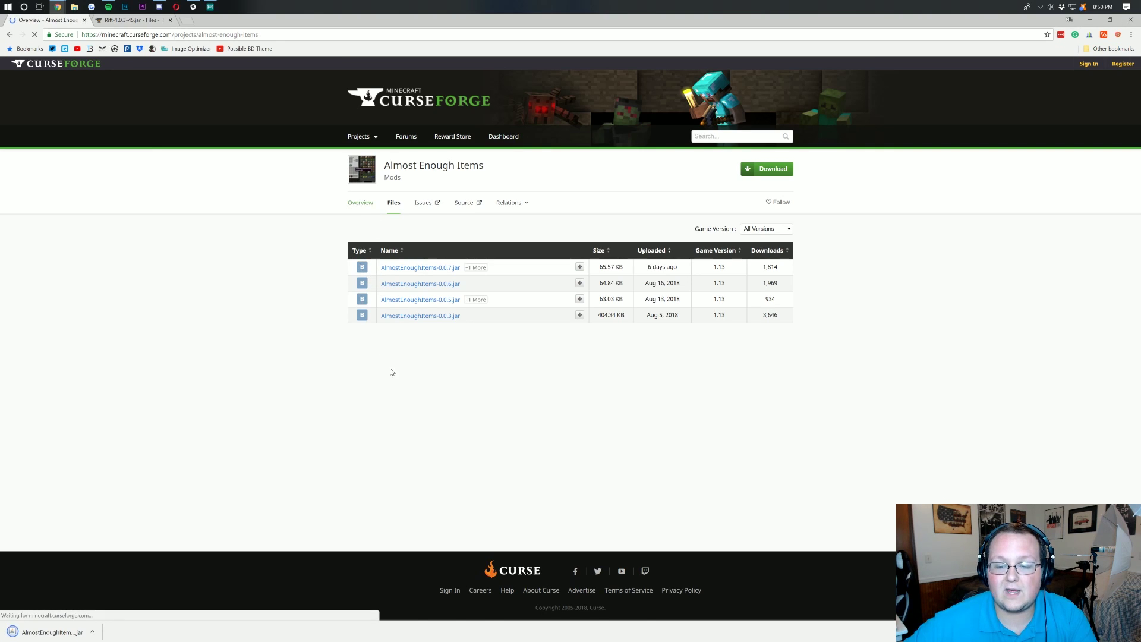
{"action": "key", "text": "ctrl+a"}
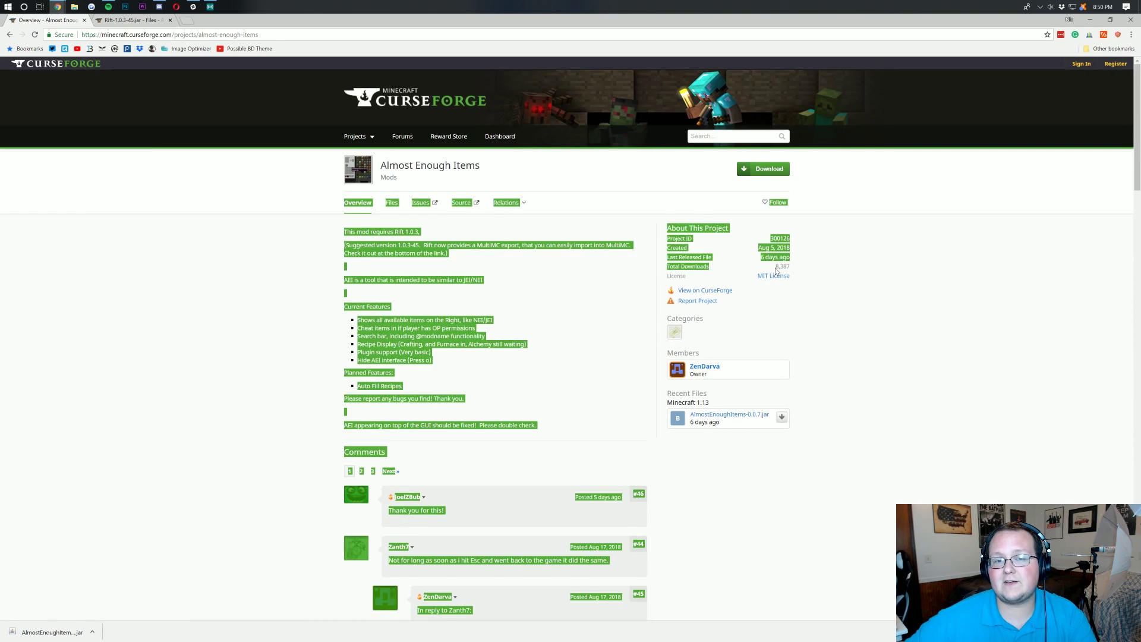
{"action": "left_click", "coordinate": [776, 271]}
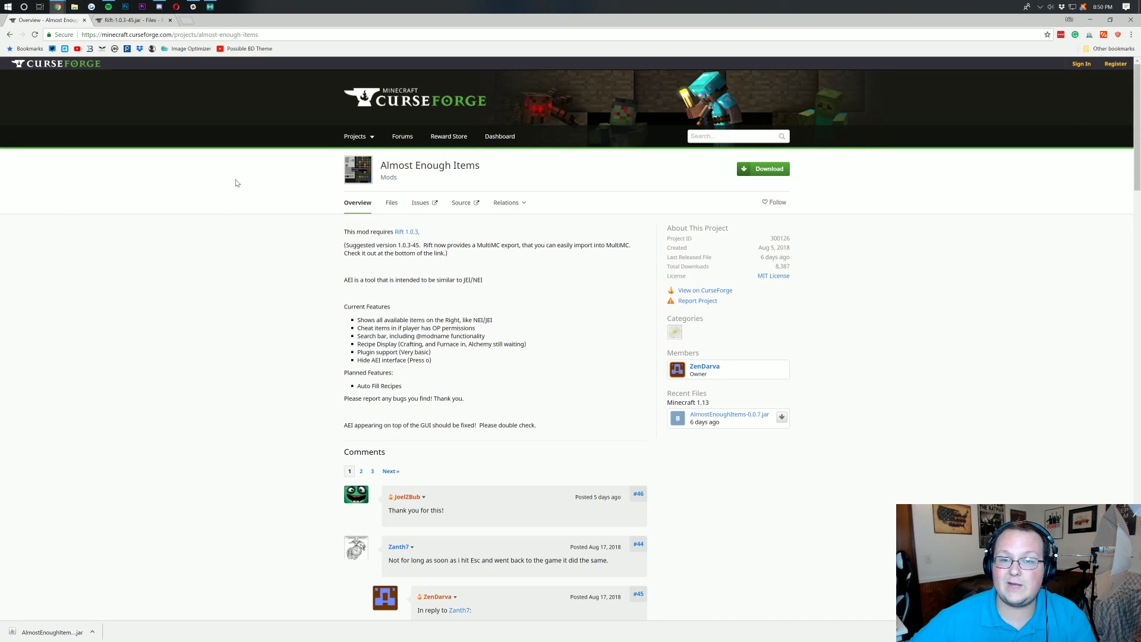
Switch to the Rift project page and read through its overview description
{"action": "left_click", "coordinate": [146, 22]}
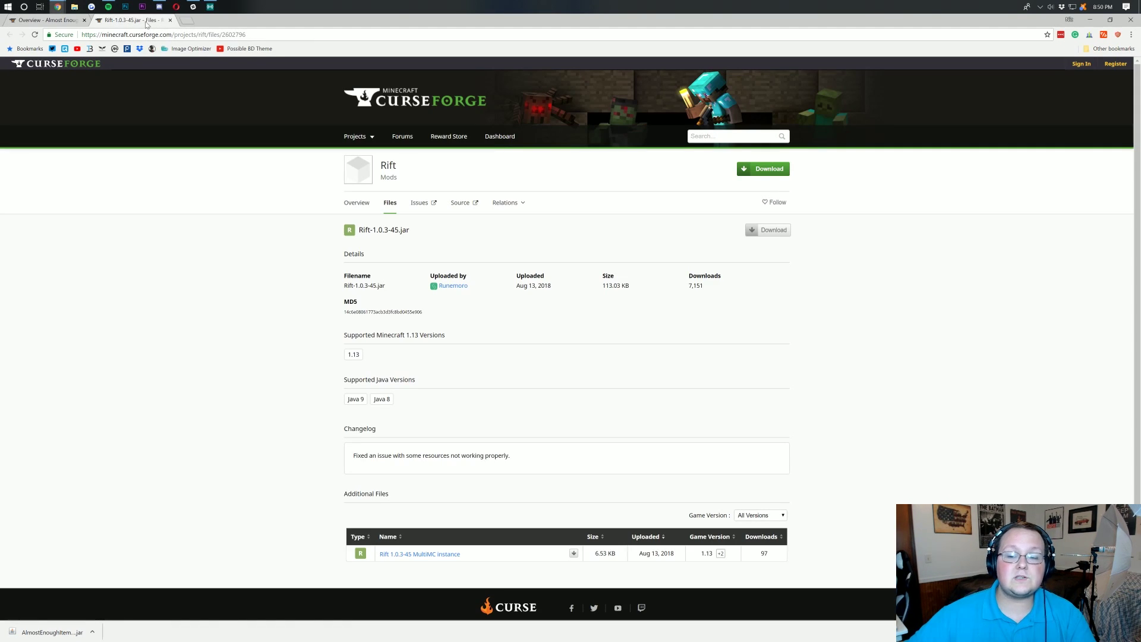
{"action": "left_click", "coordinate": [355, 203]}
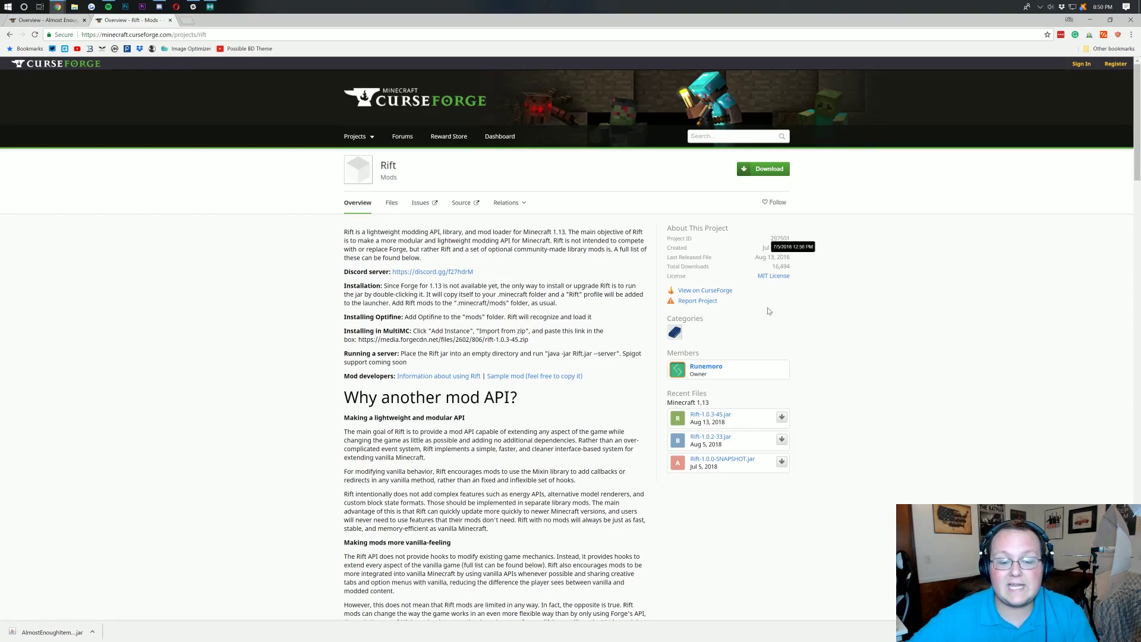
{"action": "scroll", "coordinate": [410, 268], "scroll_direction": "down", "scroll_amount": 6}
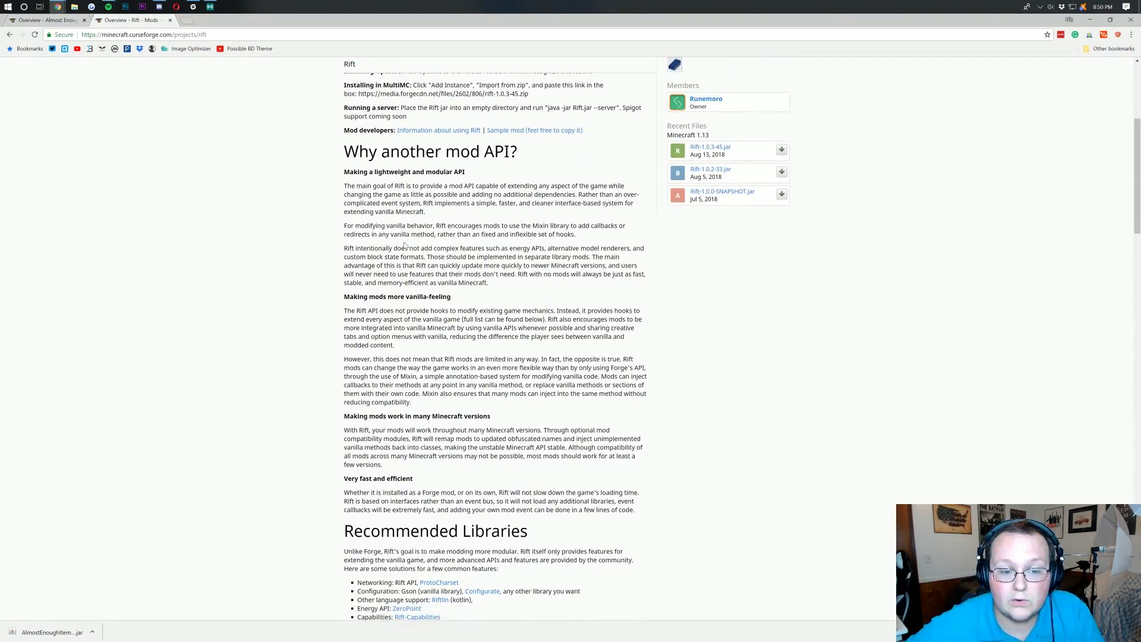
{"action": "scroll", "coordinate": [495, 339], "scroll_direction": "down", "scroll_amount": 2}
{"action": "scroll", "coordinate": [495, 338], "scroll_direction": "up", "scroll_amount": 8}
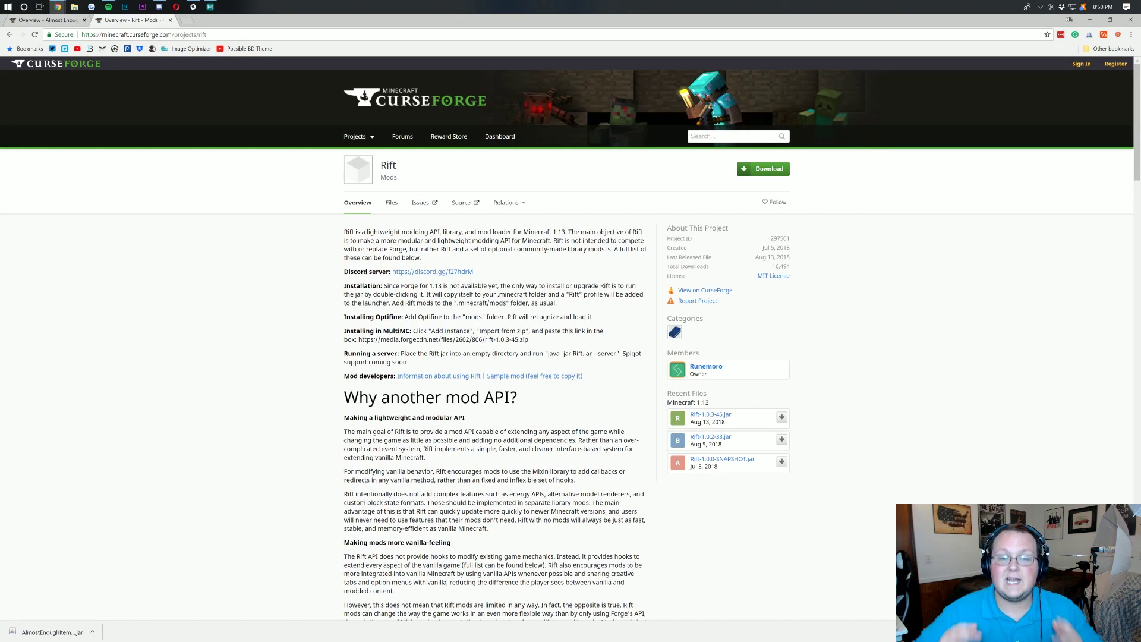
{"action": "key", "text": "ctrl+a"}
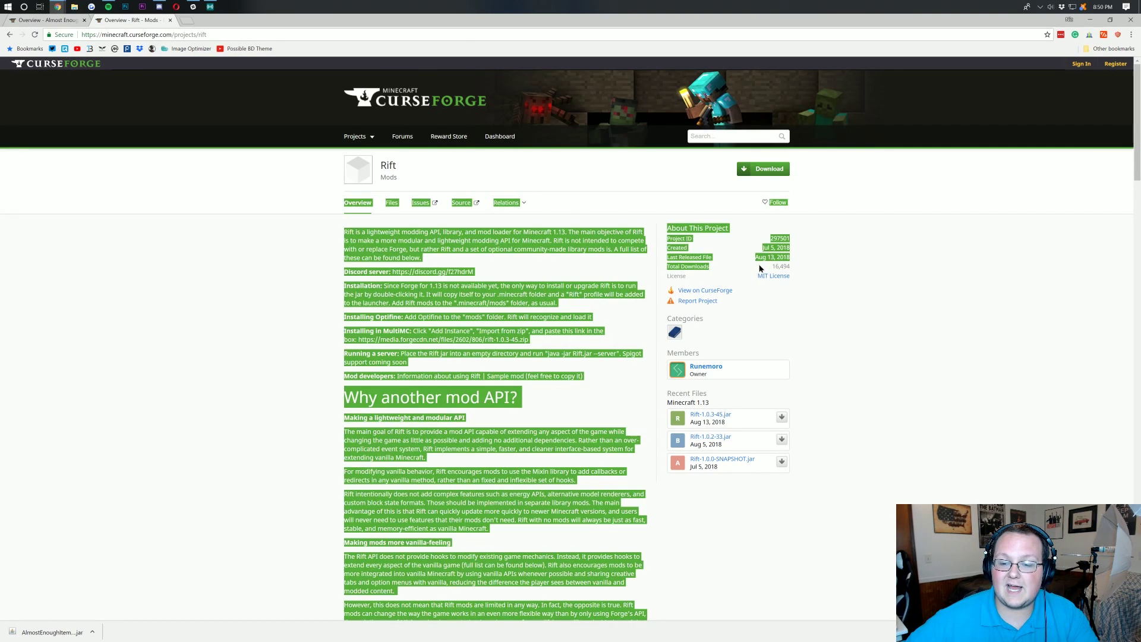
{"action": "left_click", "coordinate": [758, 264]}
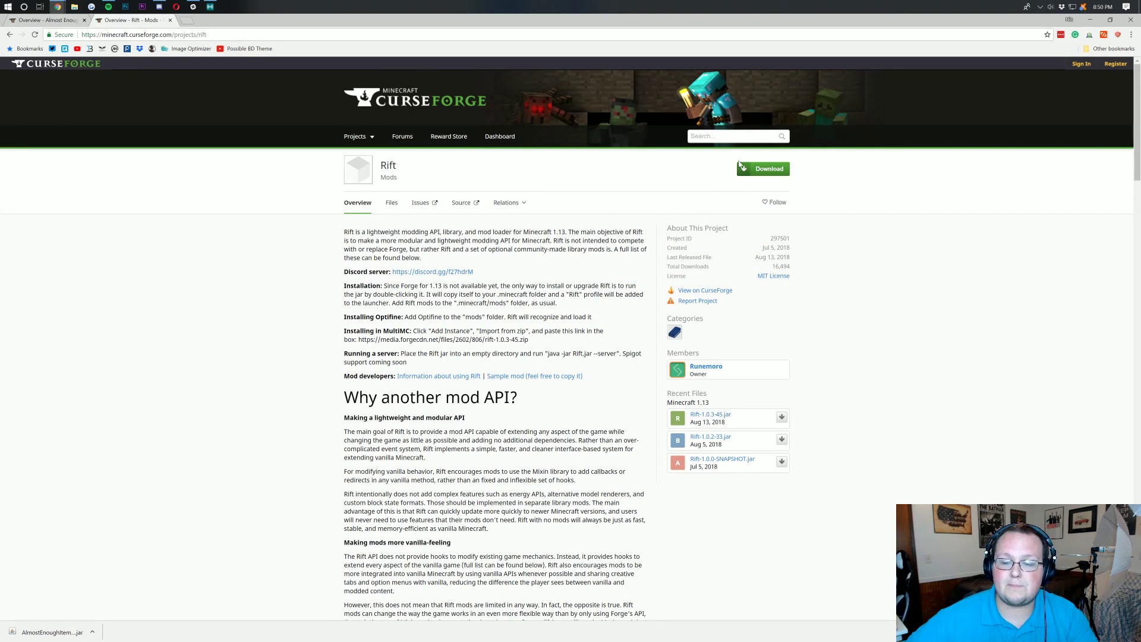
Download Rift-1.0.3-45.jar, show the Rift file list, and keep the downloaded file
{"action": "left_click", "coordinate": [742, 170]}
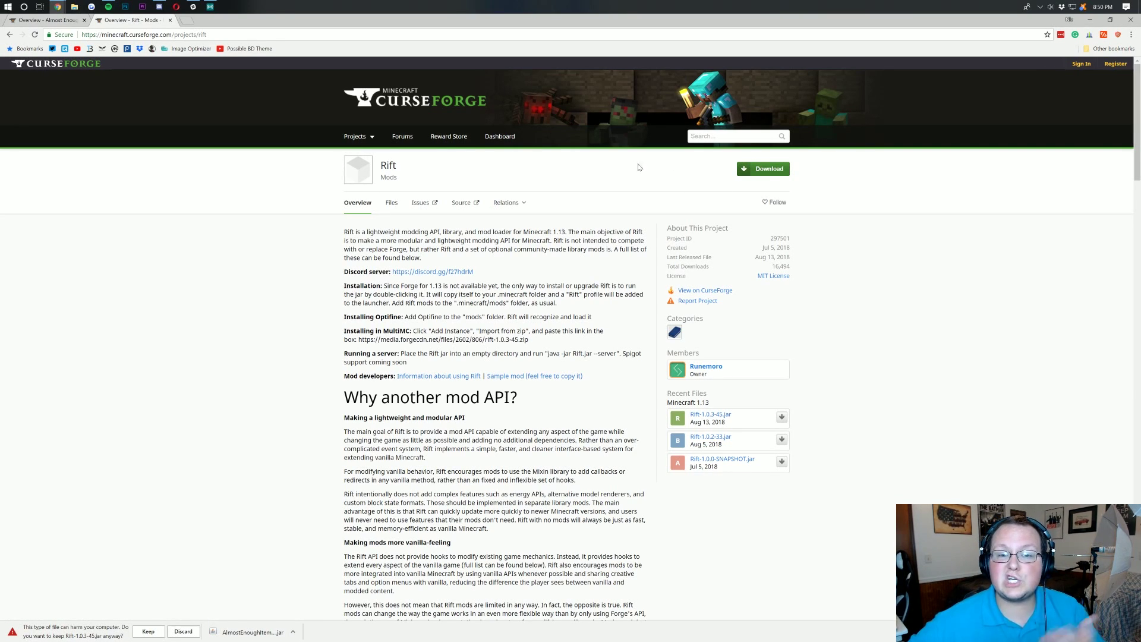
{"action": "left_click", "coordinate": [391, 207]}
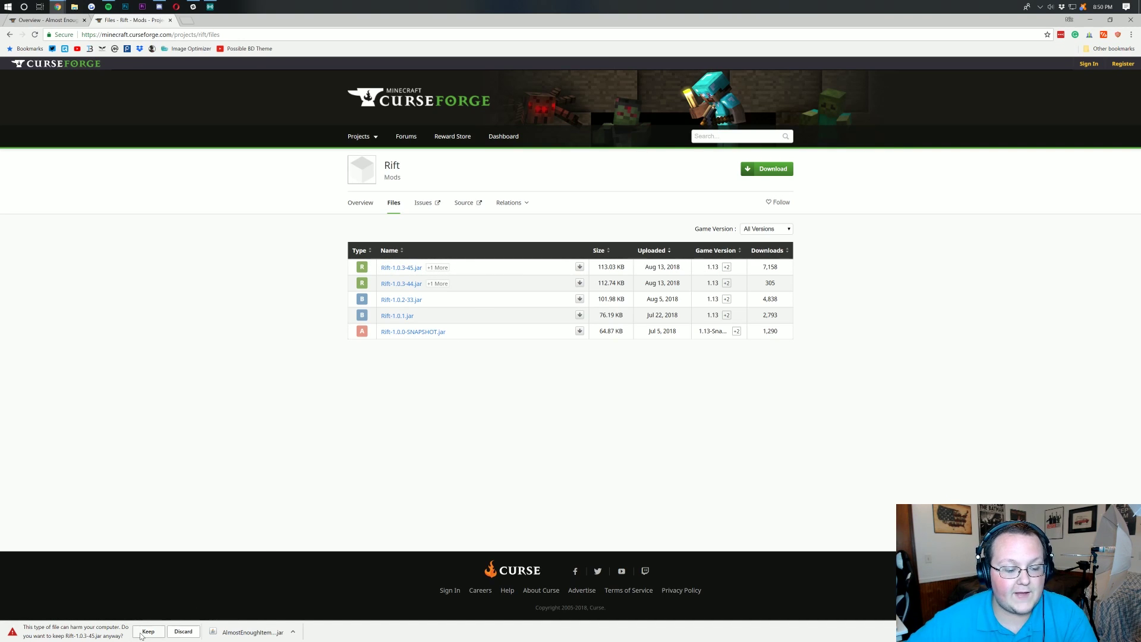
{"action": "left_click", "coordinate": [148, 632]}
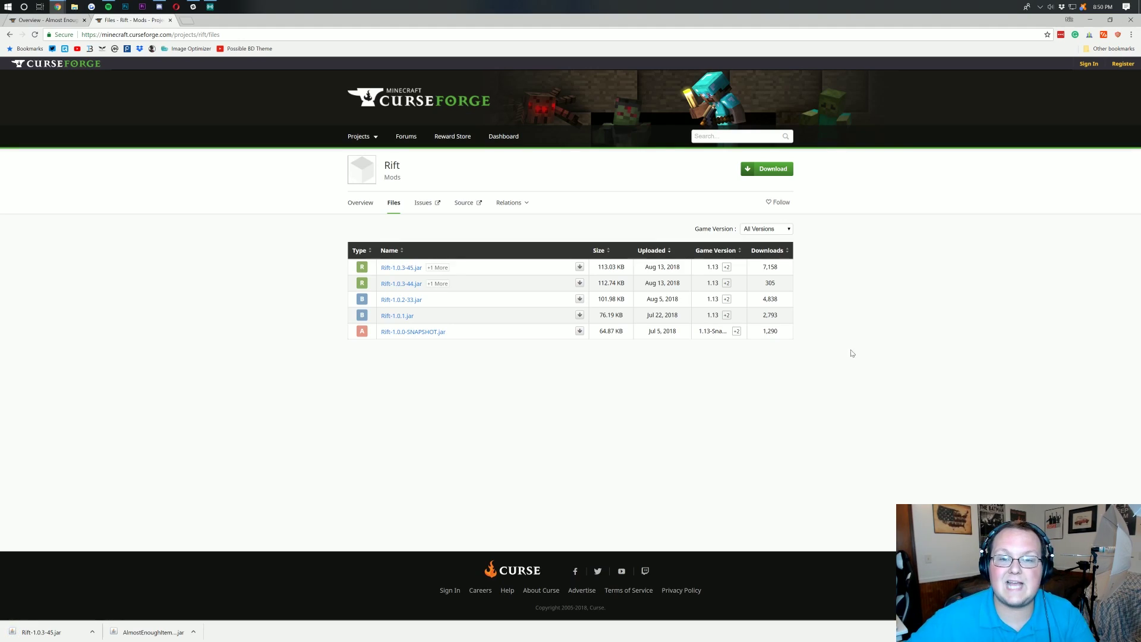
Minimize the browser and place the two downloaded jar files side by side in the upper middle of the desktop
{"action": "left_click", "coordinate": [1090, 19]}
{"action": "left_click_drag", "start_coordinate": [20, 15], "coordinate": [618, 182]}
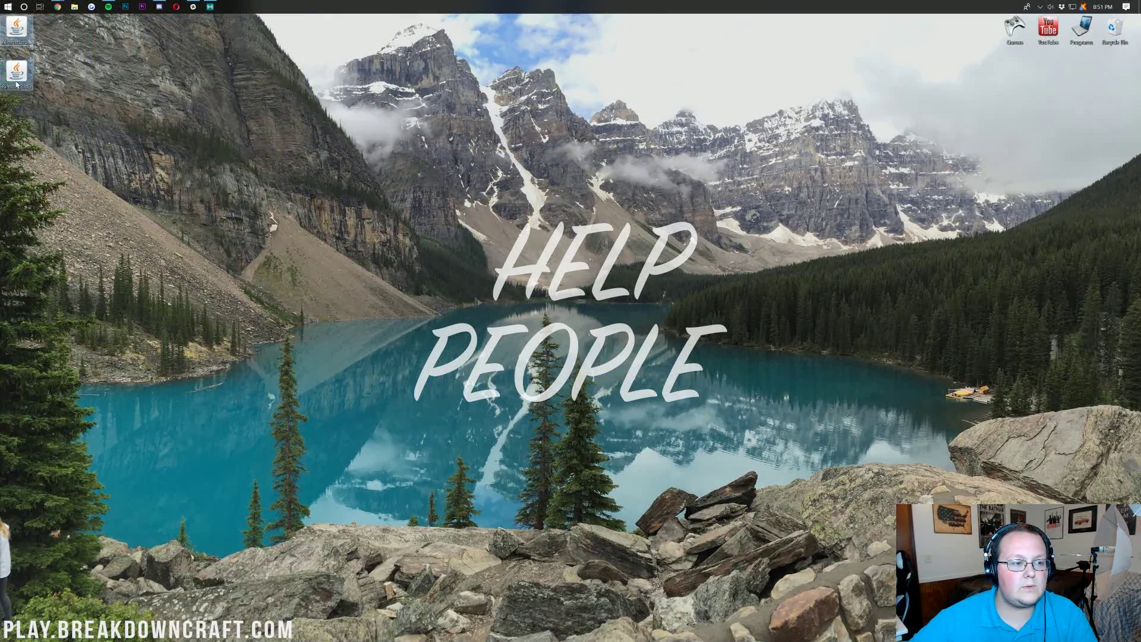
{"action": "left_click_drag", "start_coordinate": [16, 71], "coordinate": [560, 209]}
{"action": "left_click", "coordinate": [559, 210]}
{"action": "left_click_drag", "start_coordinate": [481, 205], "coordinate": [582, 160]}
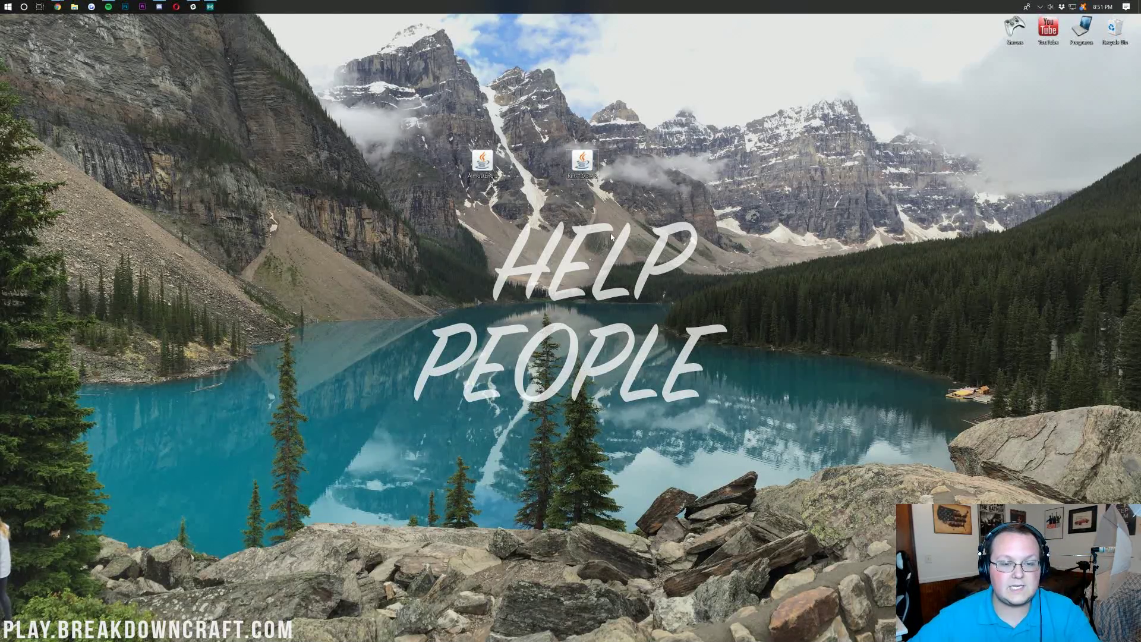
Open the Downloads folder through the Run dialog to check for the jar files, and close it
{"action": "key", "text": "super+r"}
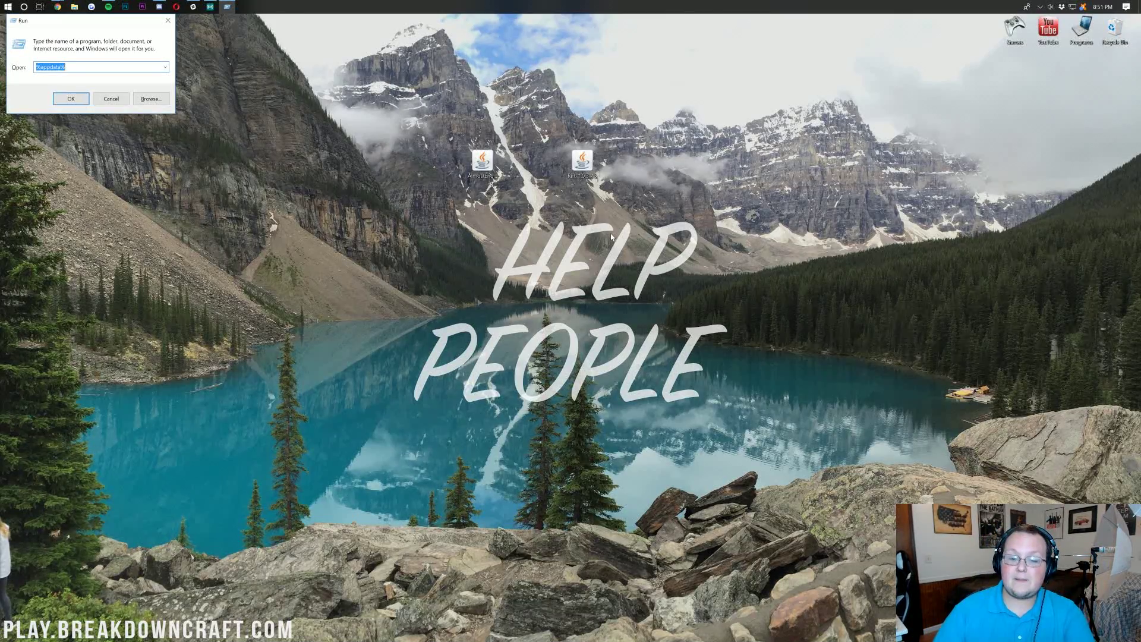
{"action": "type", "text": "downloads"}
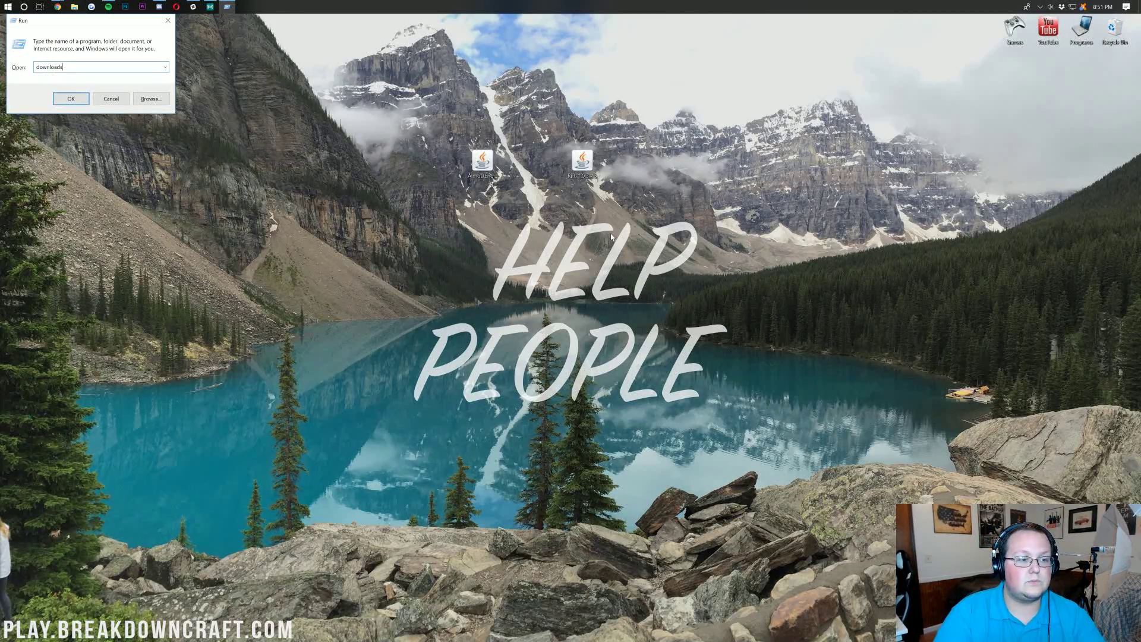
{"action": "key", "text": "Return"}
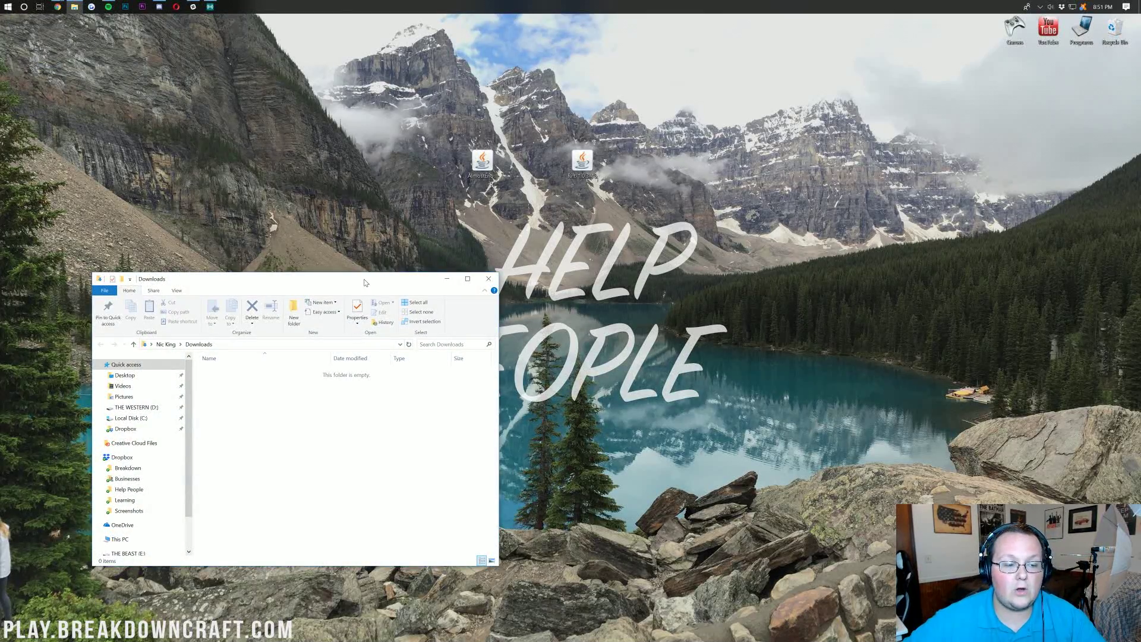
{"action": "left_click_drag", "start_coordinate": [365, 282], "coordinate": [638, 212]}
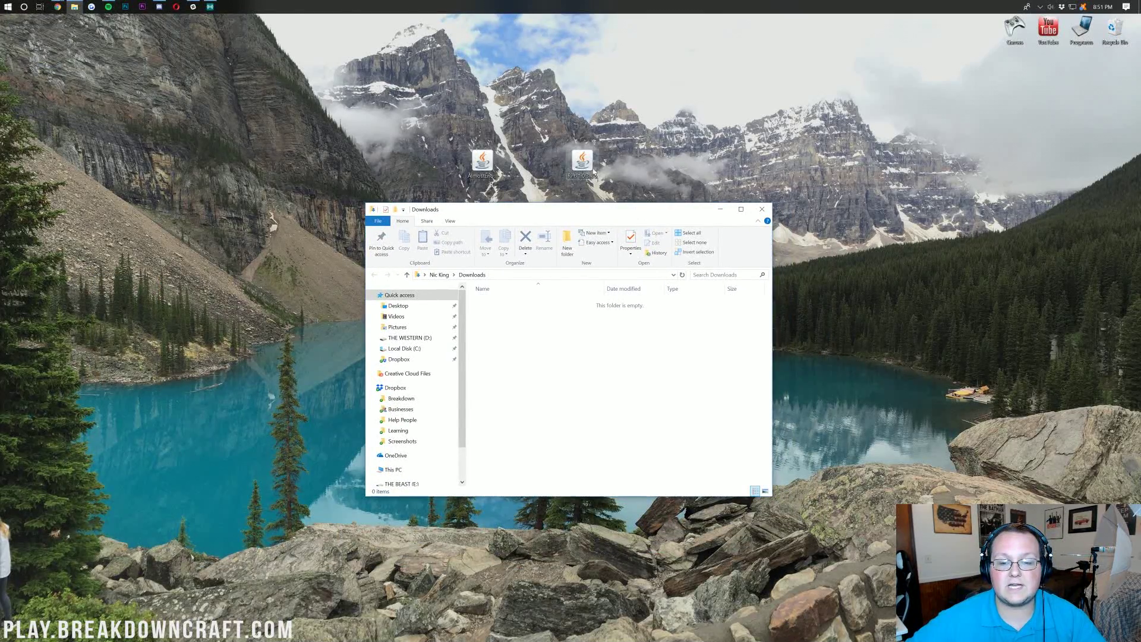
{"action": "left_click", "coordinate": [762, 209]}
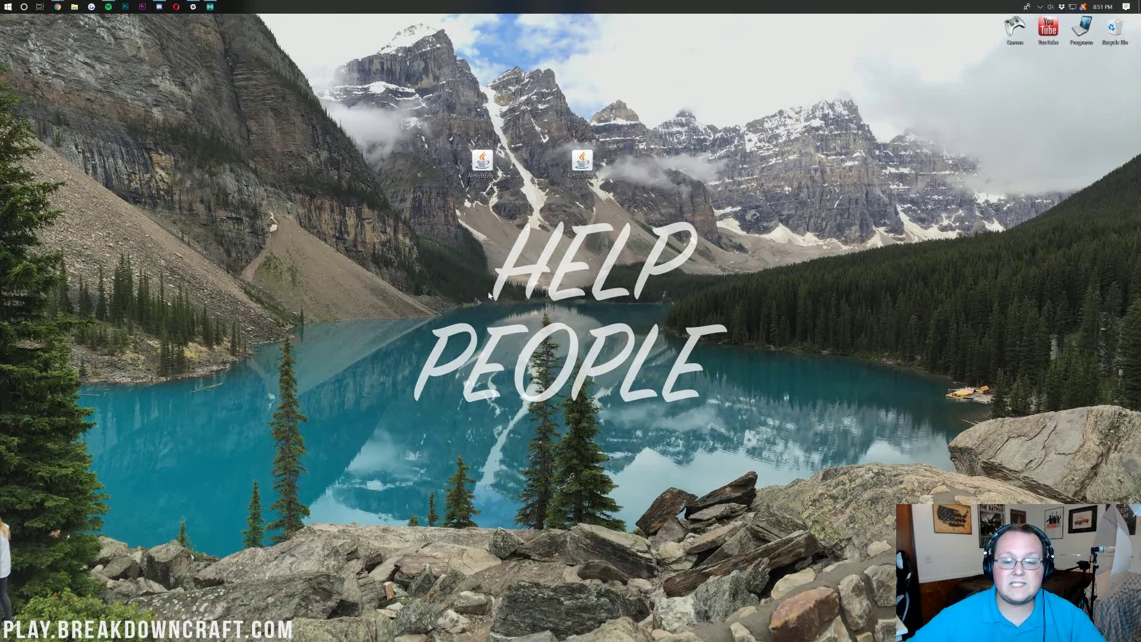
Run the Rift jar with Java(TM) Platform SE binary to install Rift, and dismiss the installer message
{"action": "left_click_drag", "start_coordinate": [526, 126], "coordinate": [668, 216]}
{"action": "right_click", "coordinate": [581, 162]}
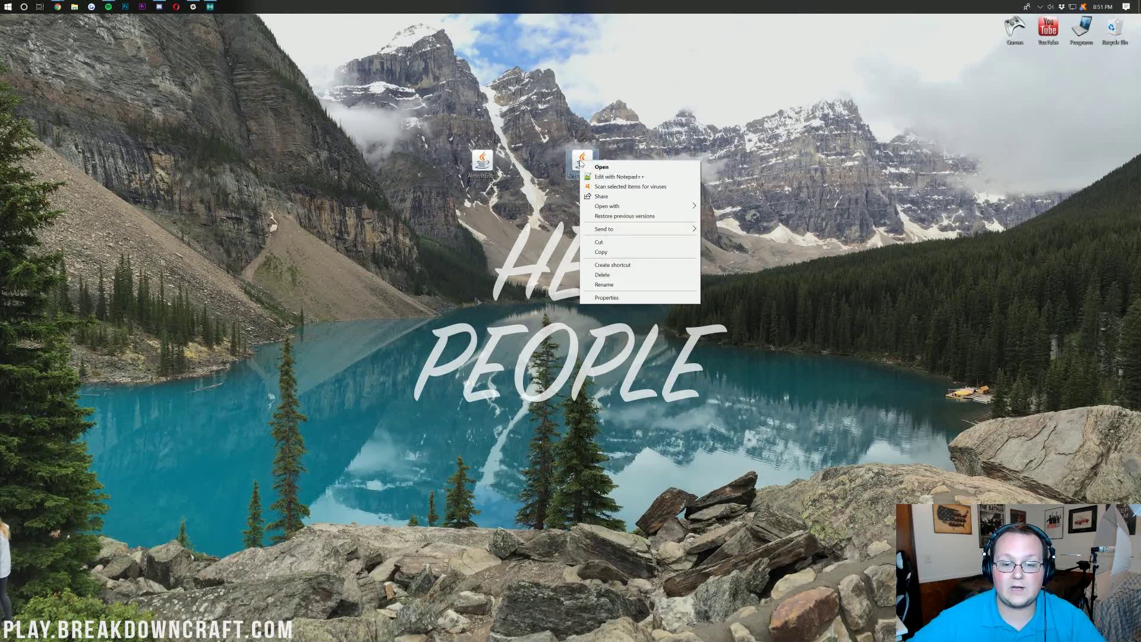
{"action": "mouse_move", "coordinate": [629, 210]}
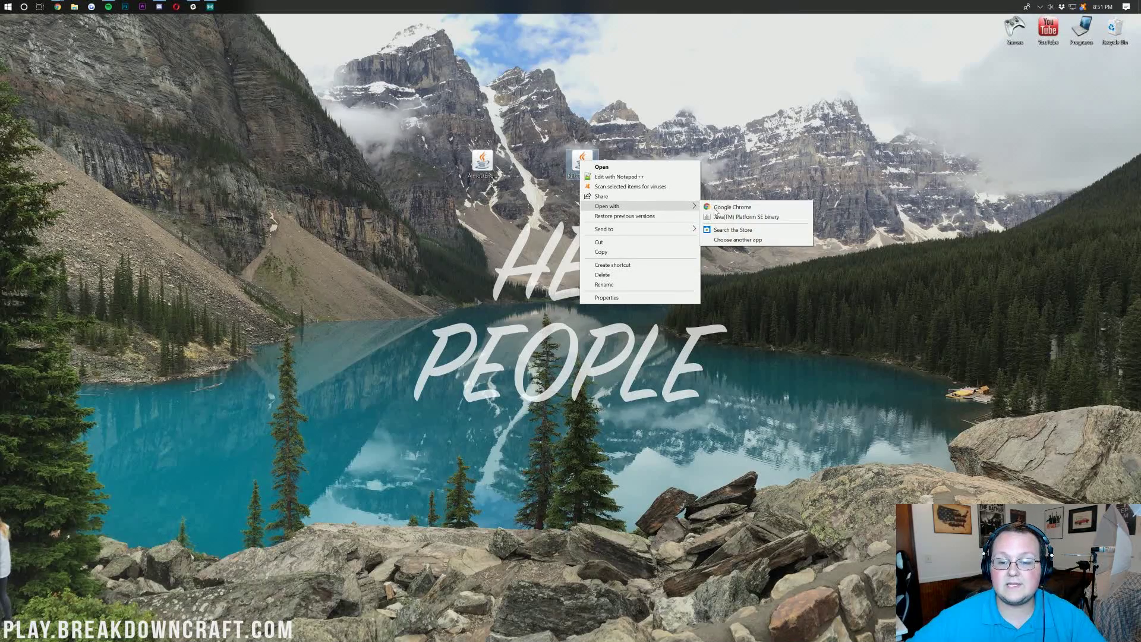
{"action": "left_click", "coordinate": [745, 217]}
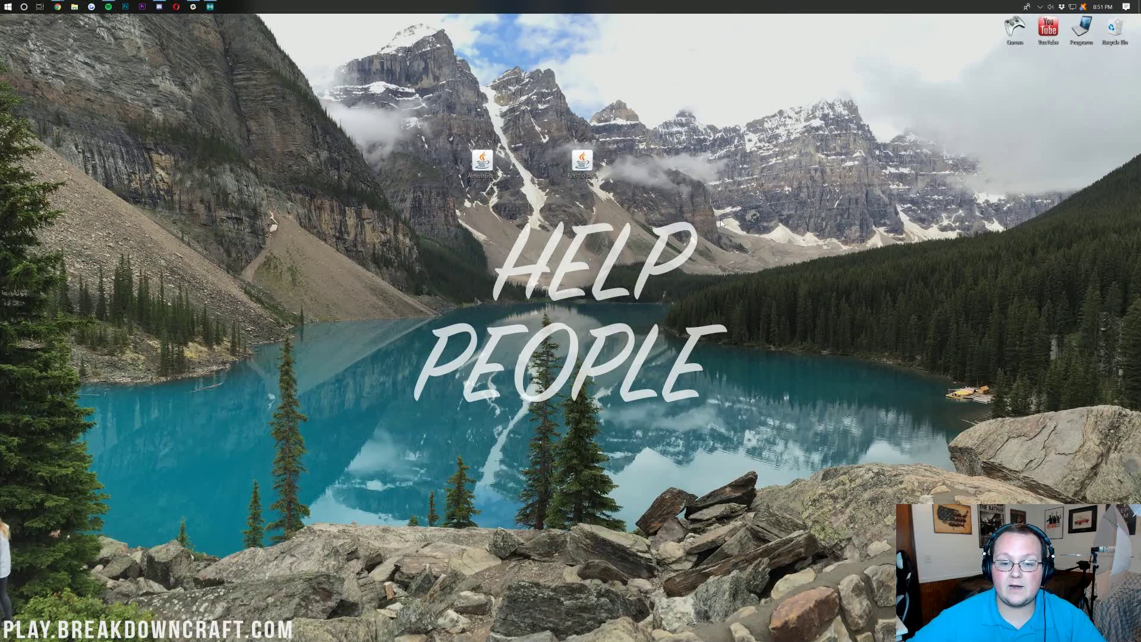
{"action": "left_click_drag", "start_coordinate": [540, 301], "coordinate": [525, 182]}
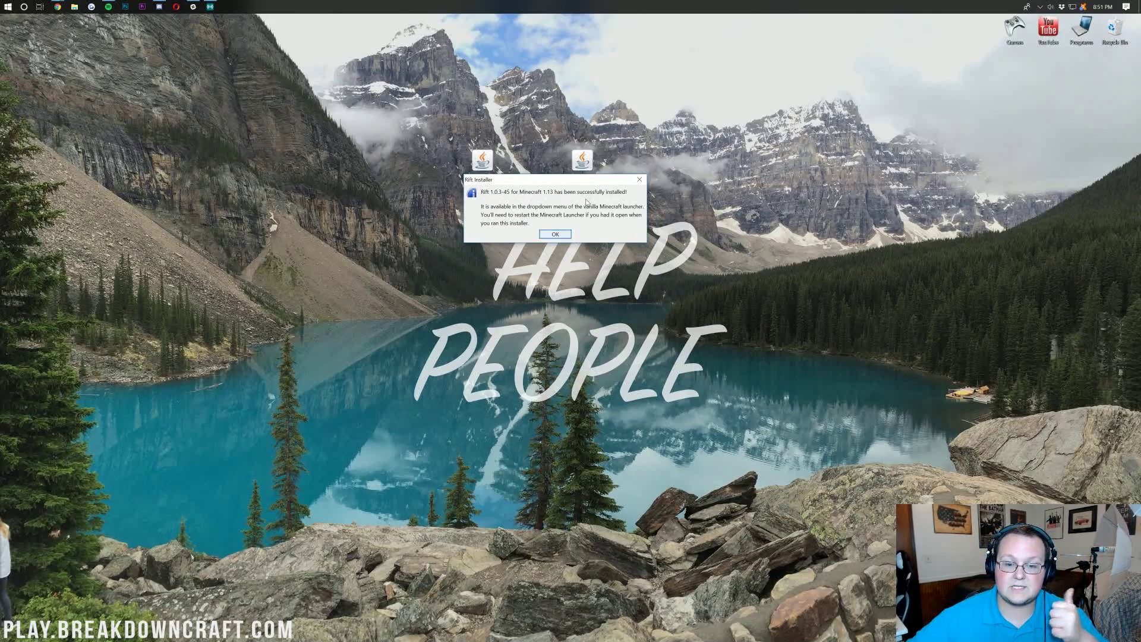
{"action": "left_click", "coordinate": [561, 235]}
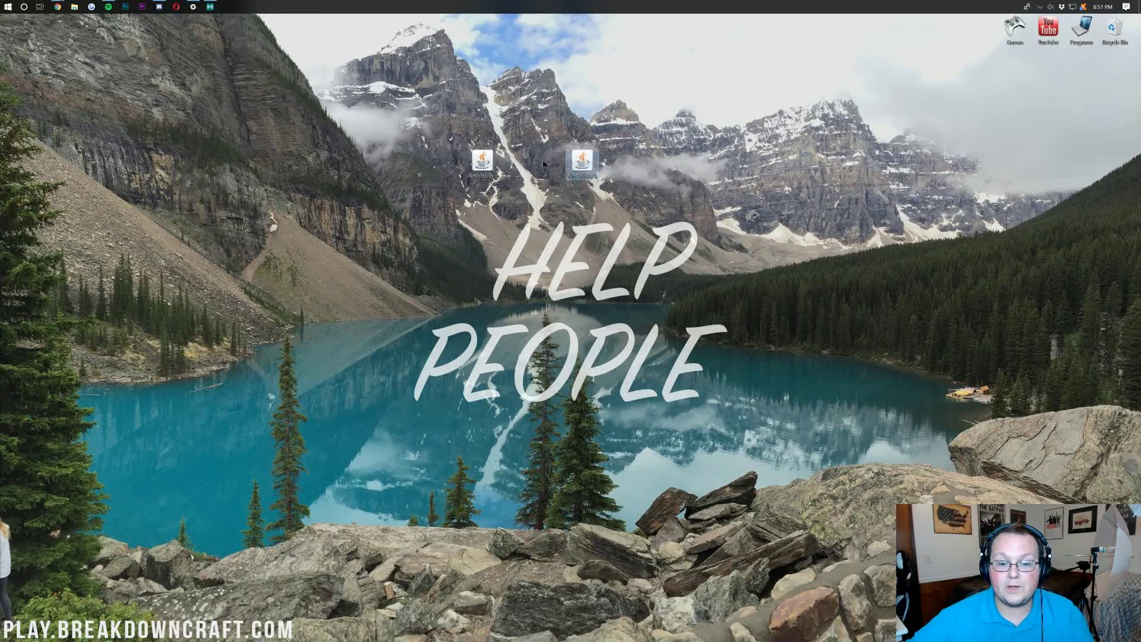
{"action": "right_click", "coordinate": [576, 165]}
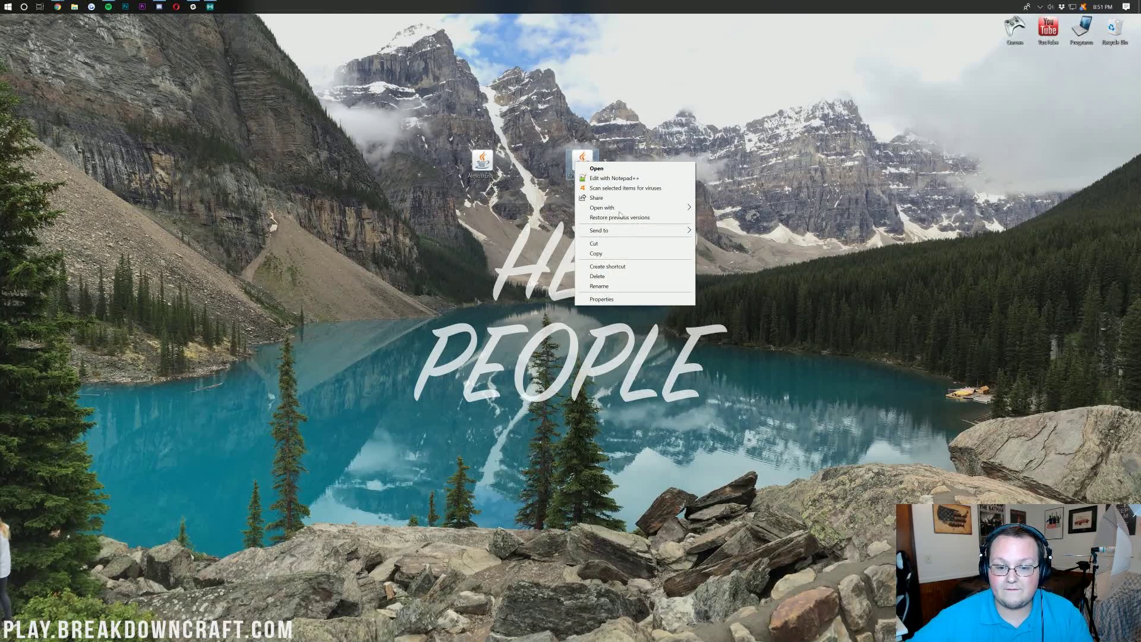
{"action": "mouse_move", "coordinate": [619, 210]}
{"action": "left_click", "coordinate": [79, 30]}
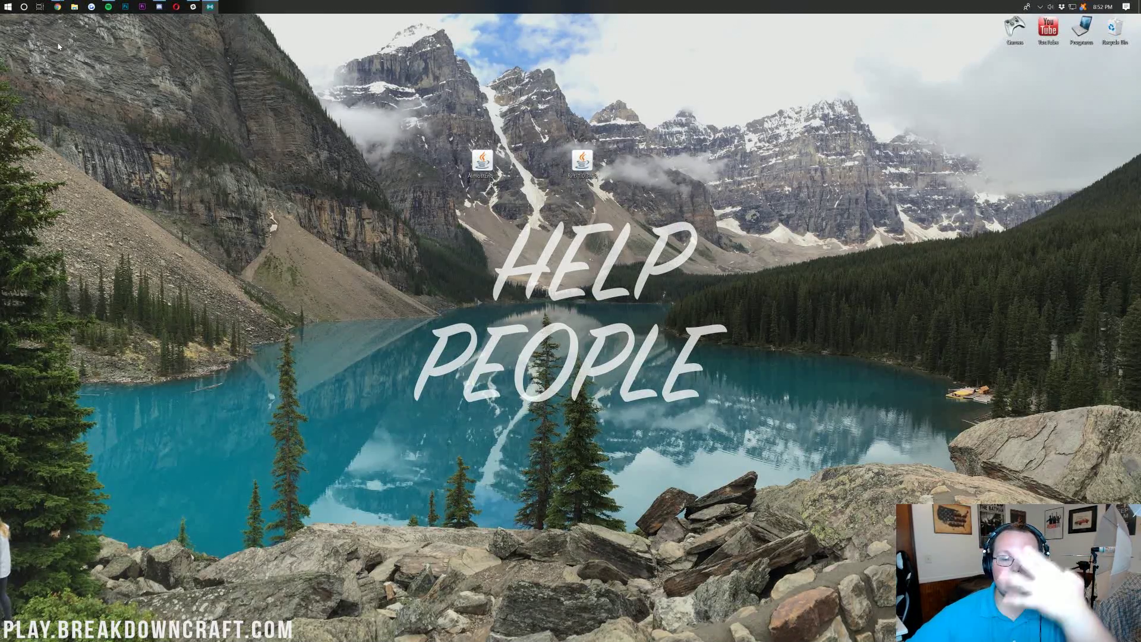
Return to the browser and examine the guide on downloading and installing the Java SE Development Kit
{"action": "mouse_move", "coordinate": [57, 6]}
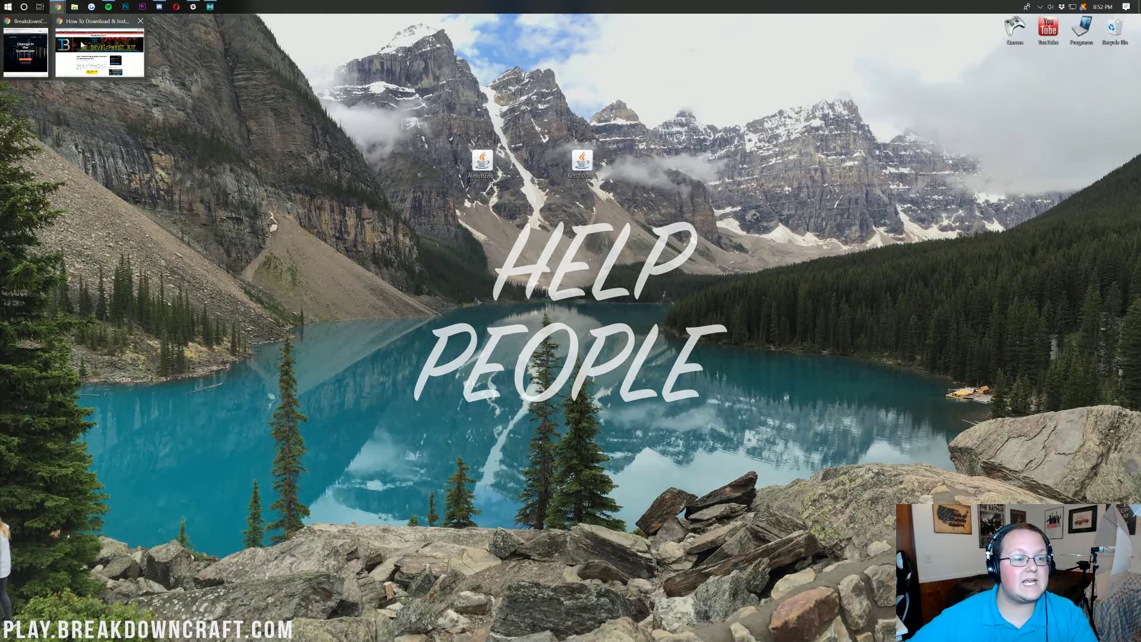
{"action": "left_click", "coordinate": [82, 44]}
{"action": "scroll", "coordinate": [448, 265], "scroll_direction": "down", "scroll_amount": 4}
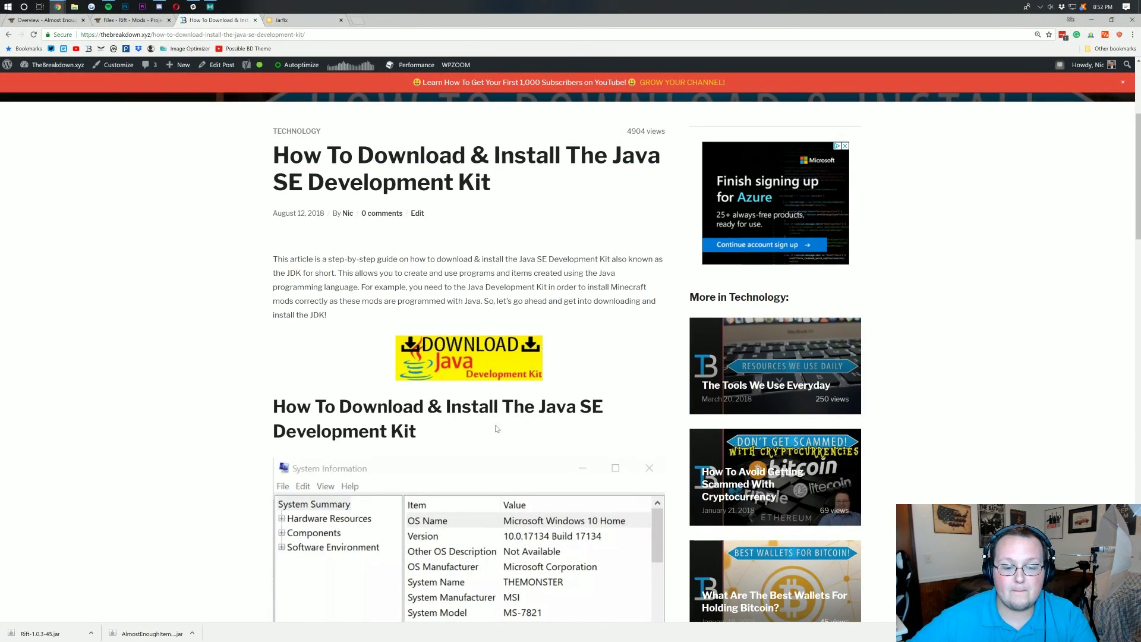
{"action": "left_click", "coordinate": [474, 358]}
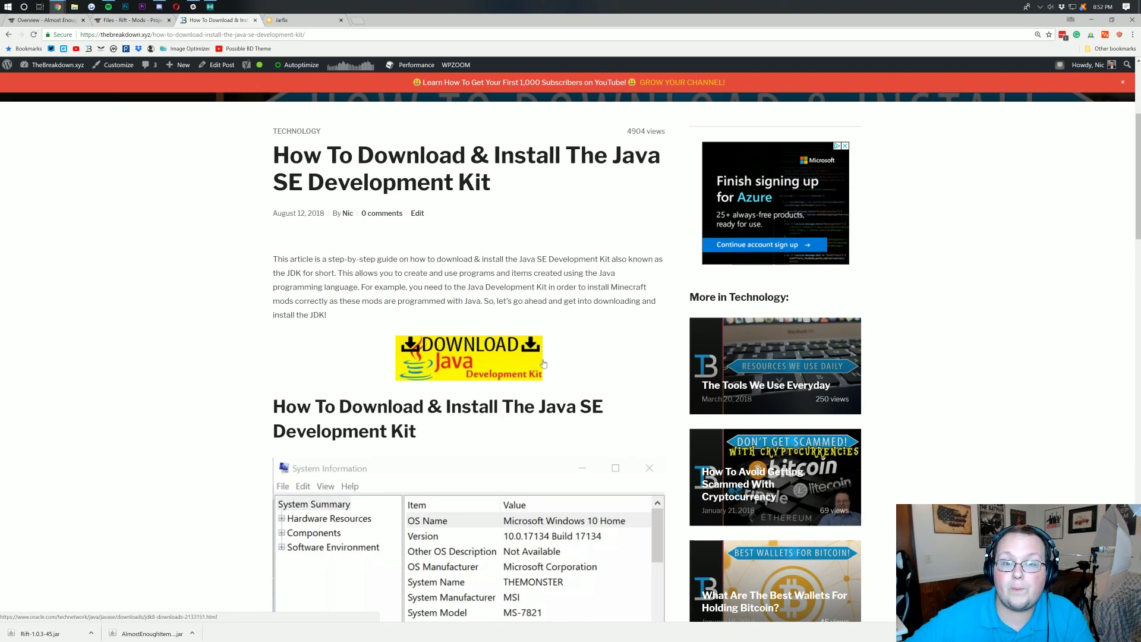
{"action": "scroll", "coordinate": [529, 338], "scroll_direction": "up", "scroll_amount": 4}
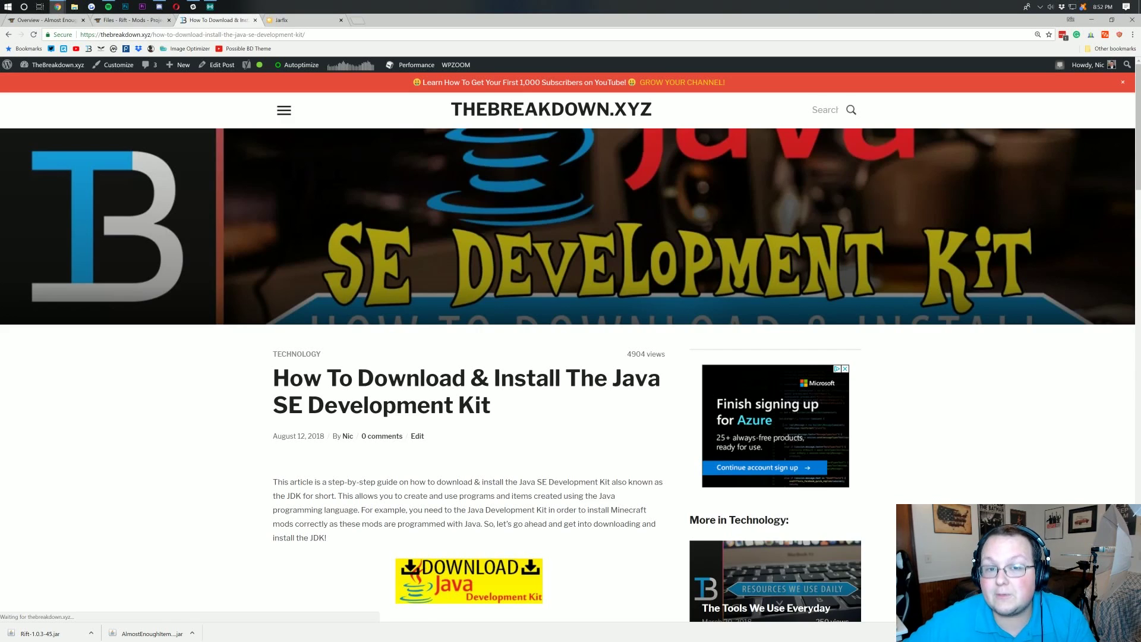
{"action": "scroll", "coordinate": [549, 406], "scroll_direction": "down", "scroll_amount": 2}
{"action": "scroll", "coordinate": [545, 409], "scroll_direction": "up", "scroll_amount": 2}
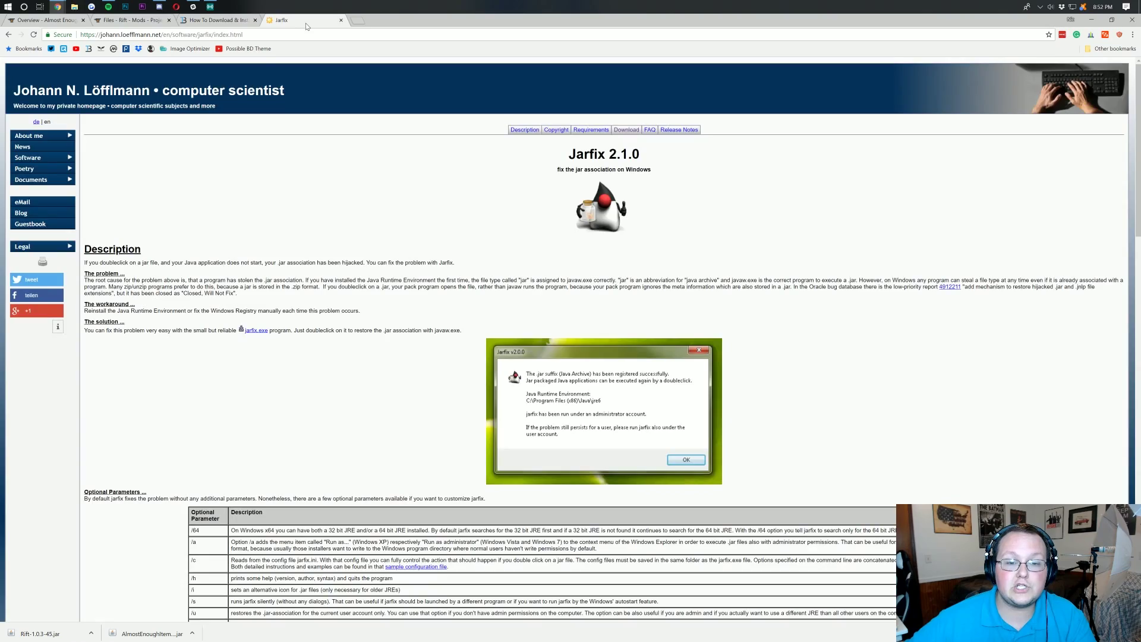
Examine the Jarfix page down to its jarfix.exe download section, and minimize the browser
{"action": "left_click", "coordinate": [308, 22]}
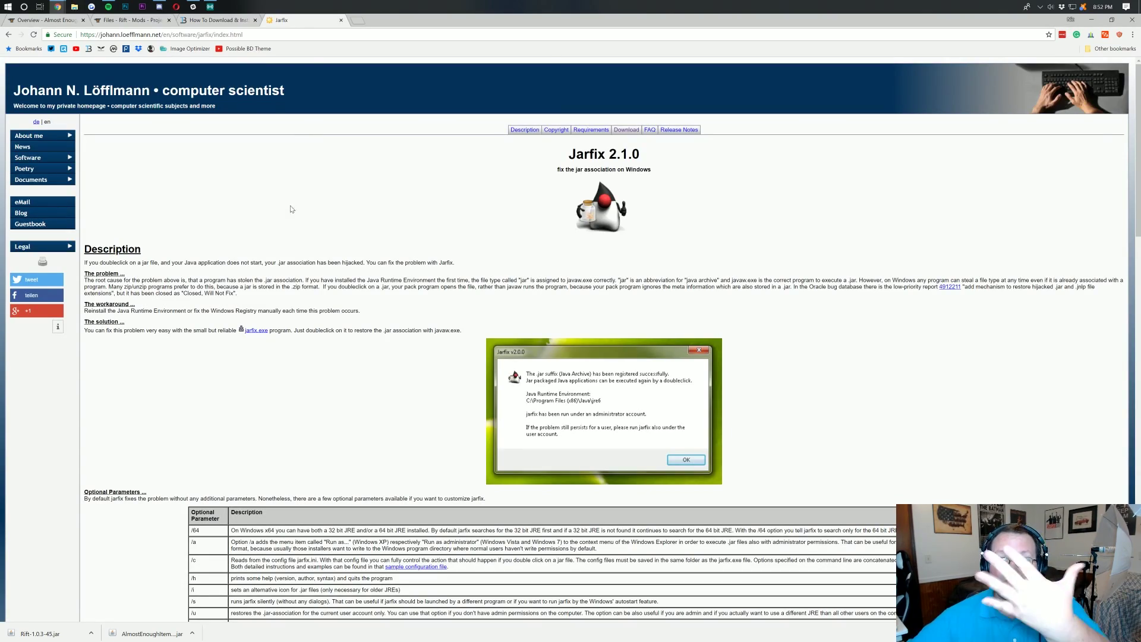
{"action": "scroll", "coordinate": [291, 209], "scroll_direction": "down", "scroll_amount": 2}
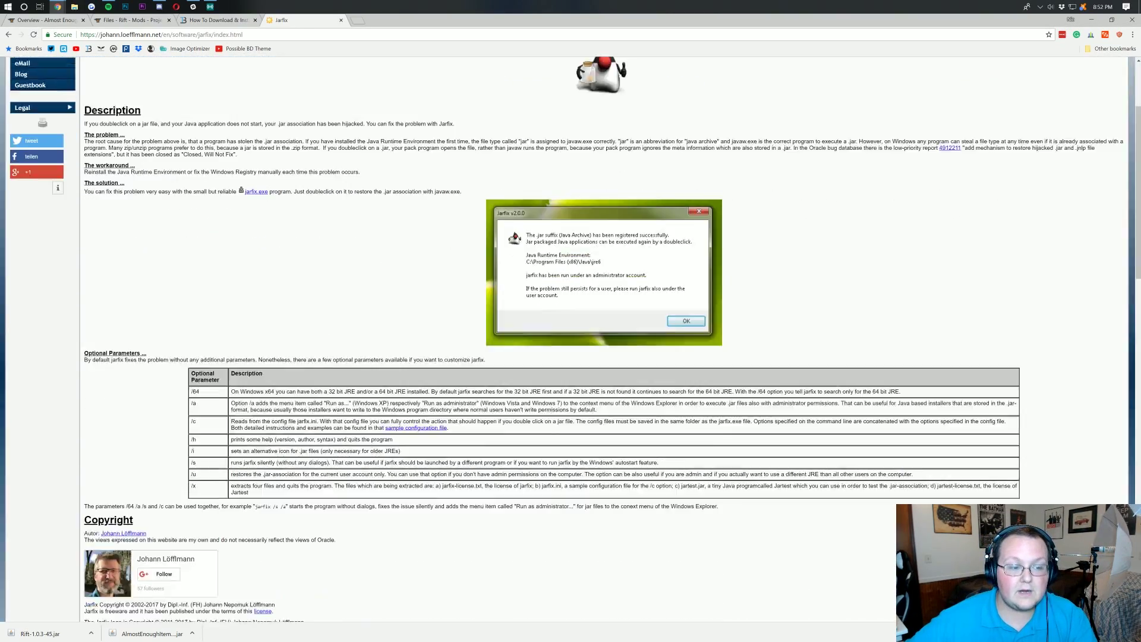
{"action": "scroll", "coordinate": [220, 284], "scroll_direction": "down", "scroll_amount": 8}
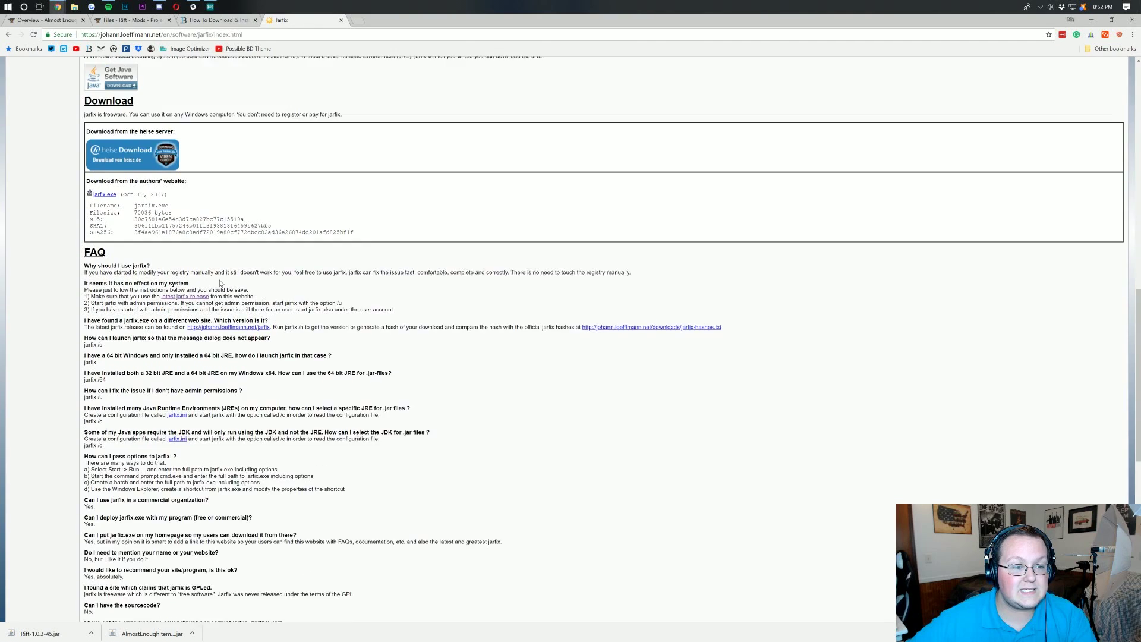
{"action": "scroll", "coordinate": [220, 284], "scroll_direction": "up", "scroll_amount": 1}
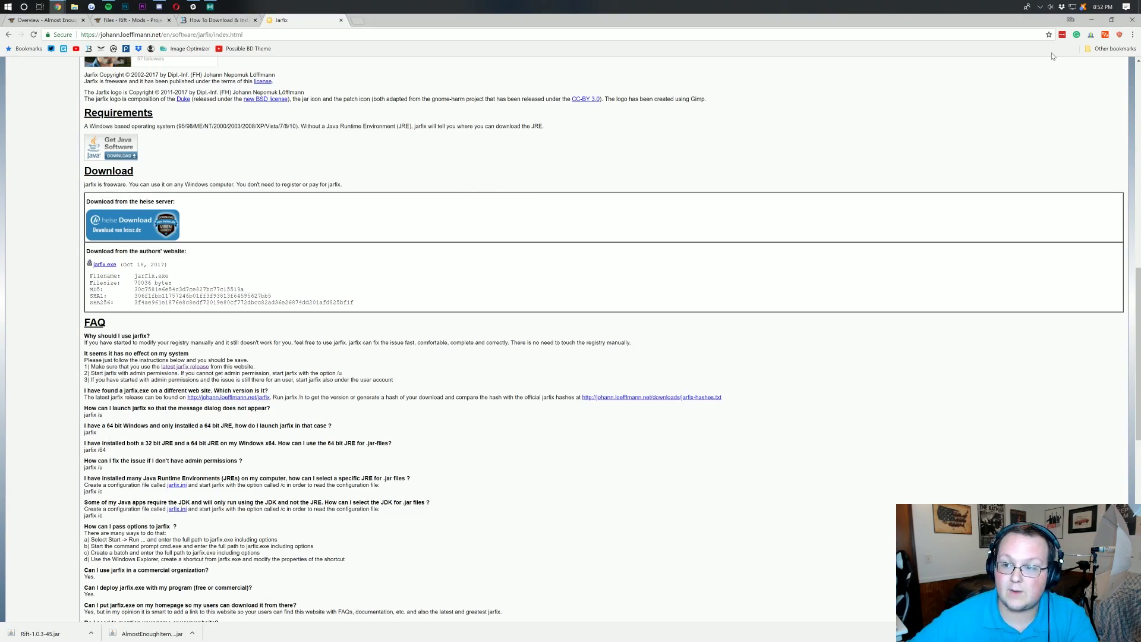
{"action": "left_click", "coordinate": [1091, 19]}
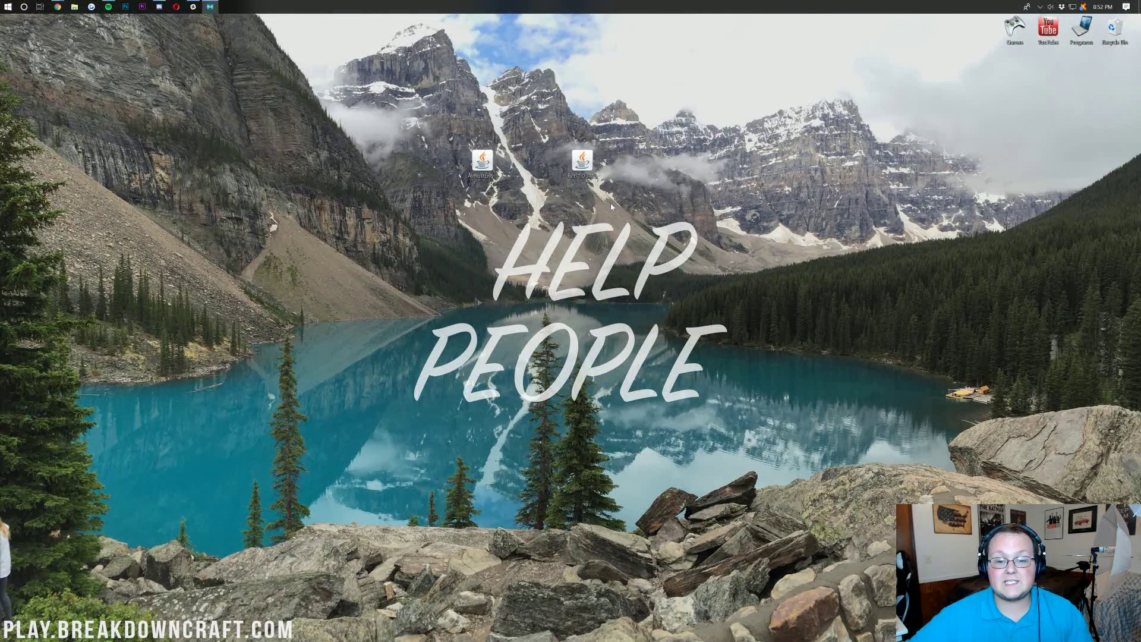
Move the Almost Enough Items jar closer to the Rift jar, and open the .minecraft folder inside %appdata% through the Run dialog
{"action": "left_click_drag", "start_coordinate": [478, 148], "coordinate": [511, 147]}
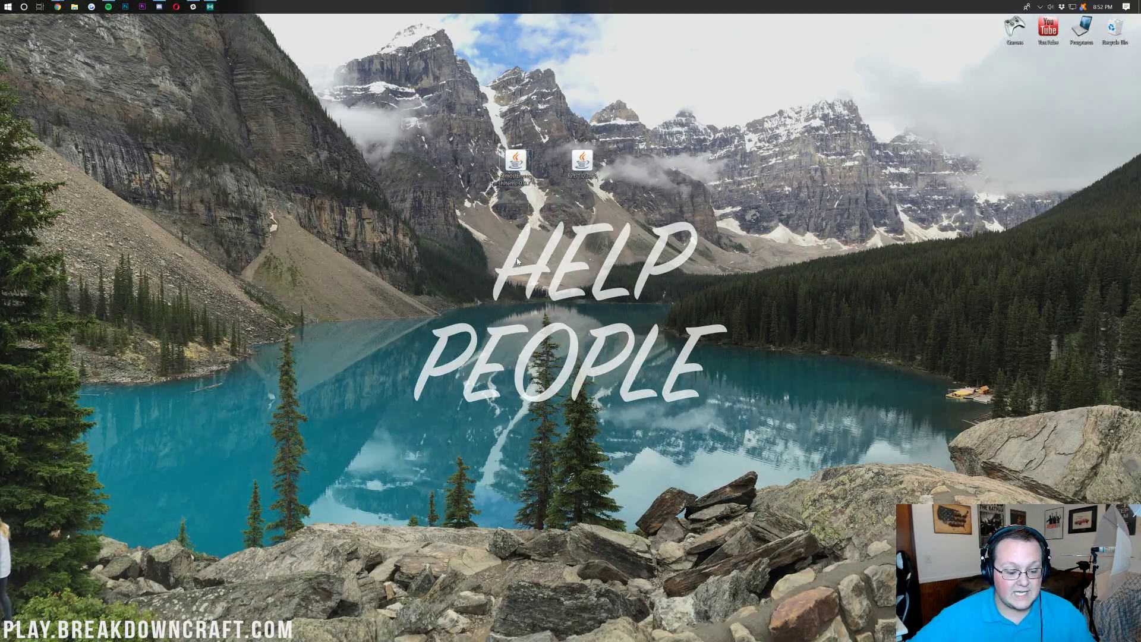
{"action": "key", "text": "super+r"}
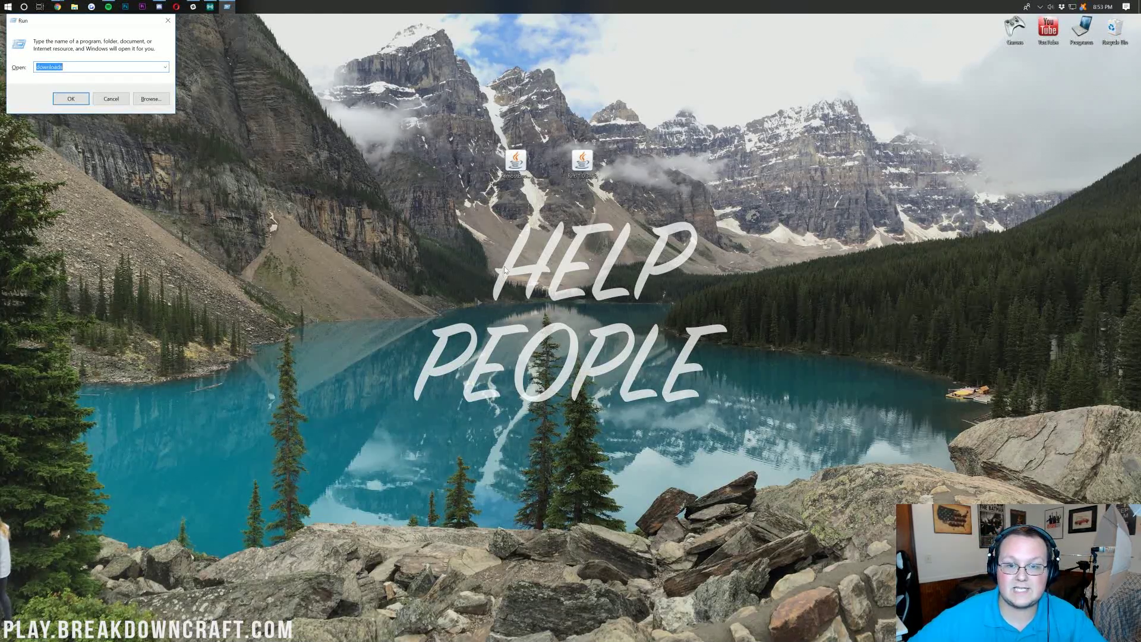
{"action": "left_click_drag", "start_coordinate": [82, 22], "coordinate": [543, 51]}
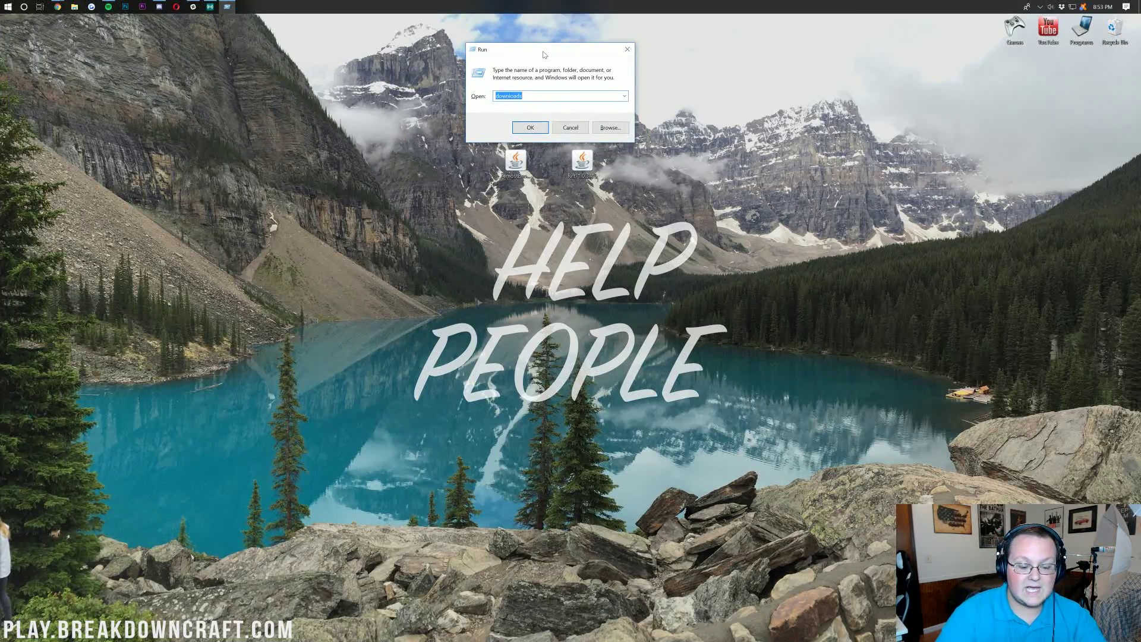
{"action": "type", "text": "%apd"}
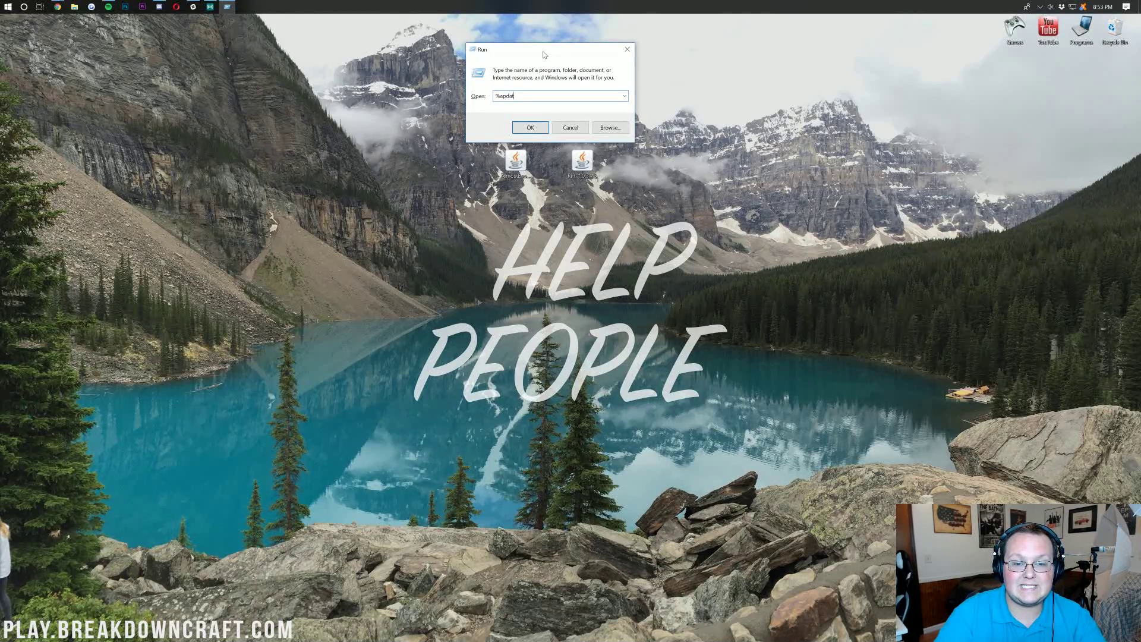
{"action": "key", "text": "BackSpace"}
{"action": "type", "text": "pdata"}
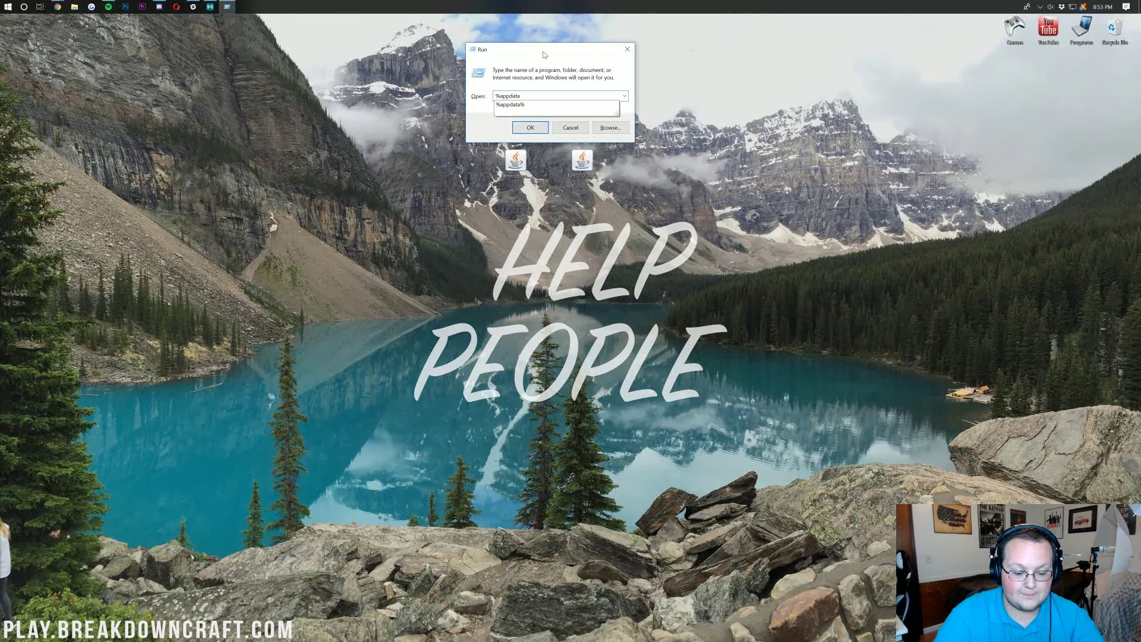
{"action": "type", "text": "%"}
{"action": "key", "text": "Return"}
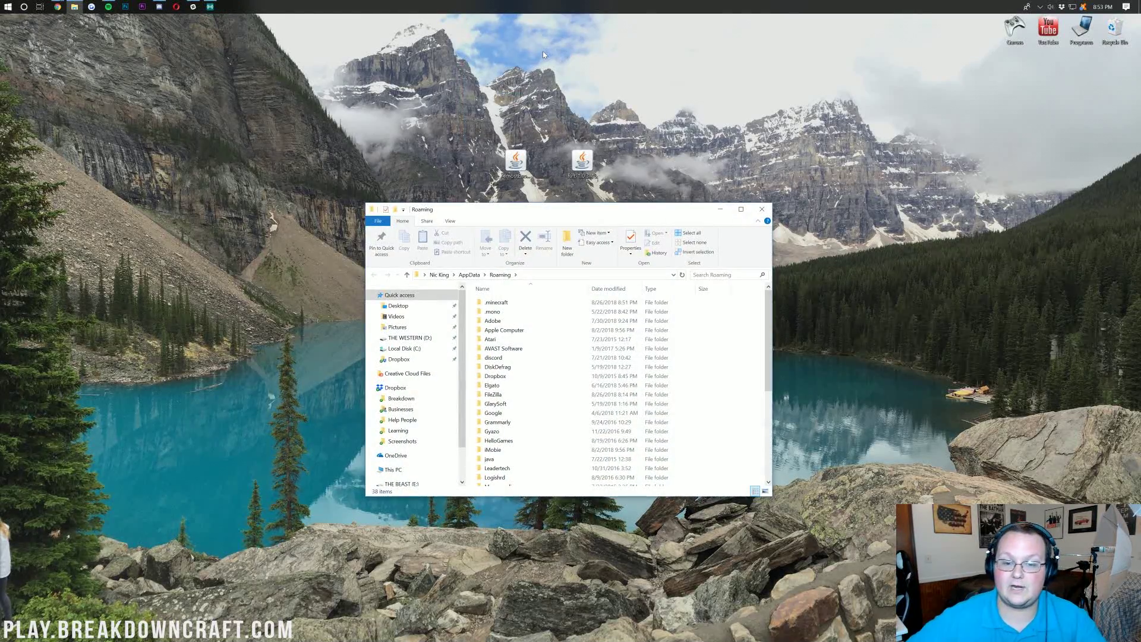
{"action": "double_click", "coordinate": [502, 304]}
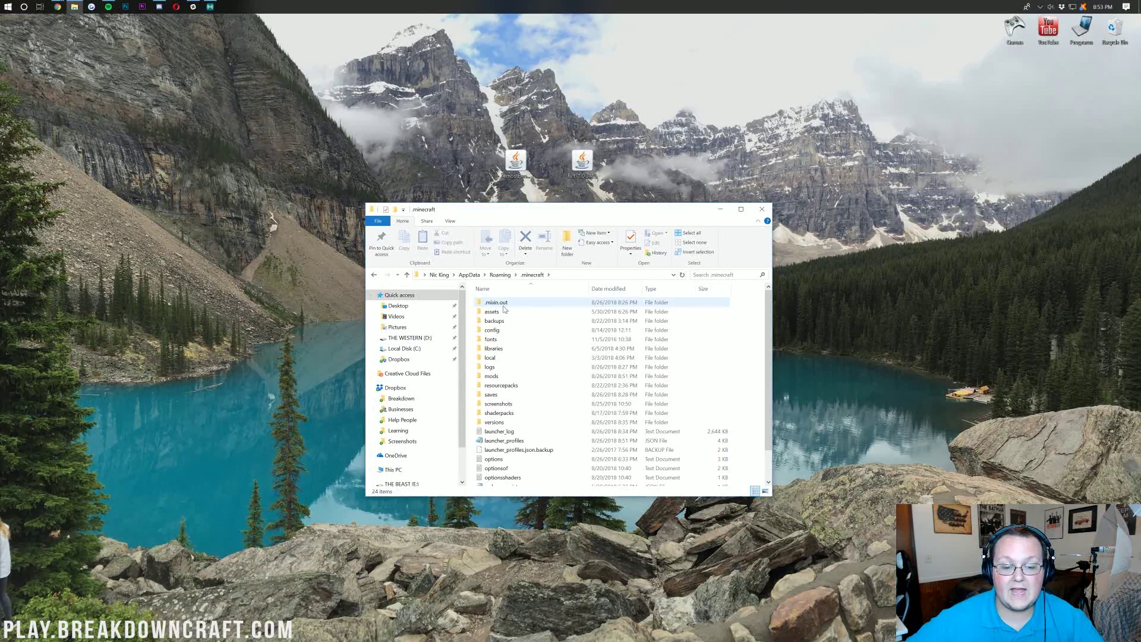
Delete the existing mods folder from .minecraft and create a new folder named mods there
{"action": "left_click_drag", "start_coordinate": [498, 377], "coordinate": [1091, 176]}
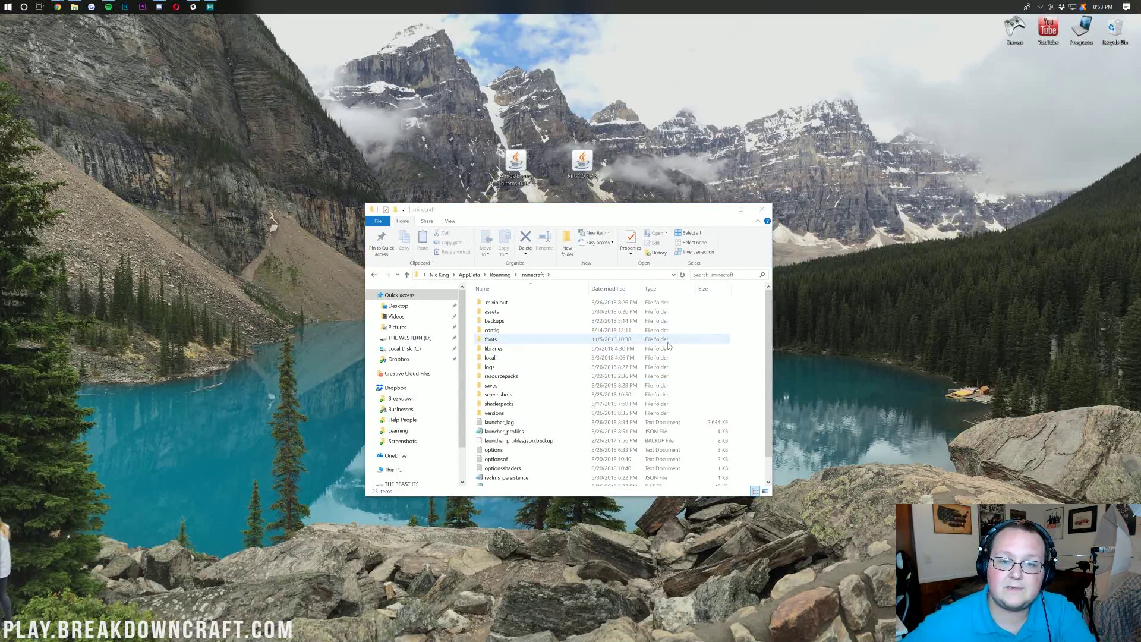
{"action": "right_click", "coordinate": [750, 346]}
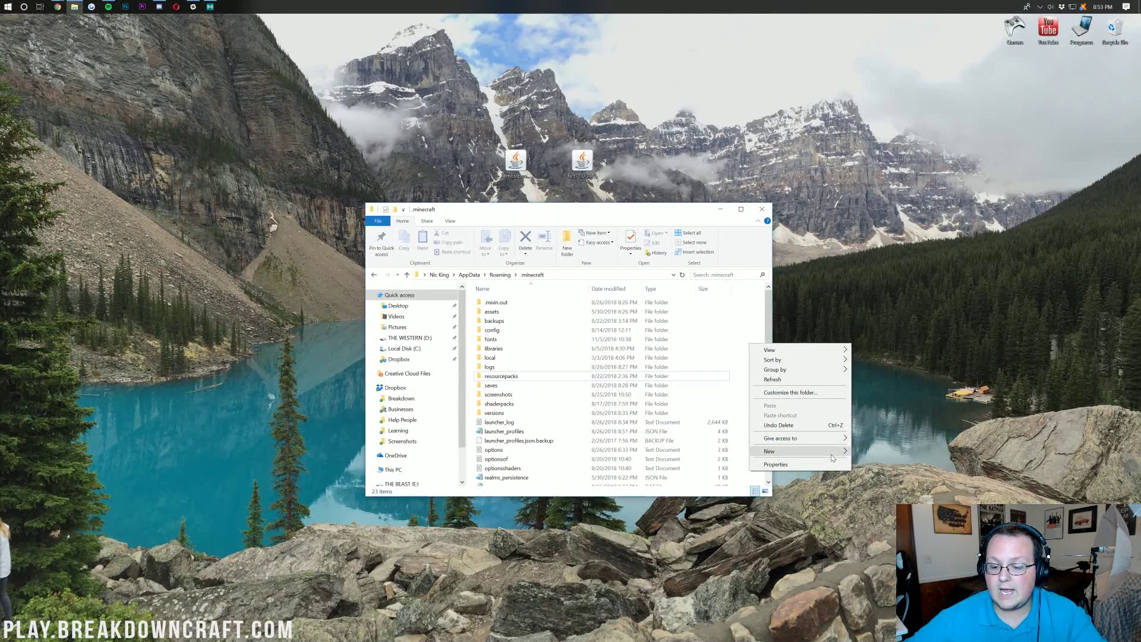
{"action": "mouse_move", "coordinate": [834, 456]}
{"action": "left_click", "coordinate": [868, 451]}
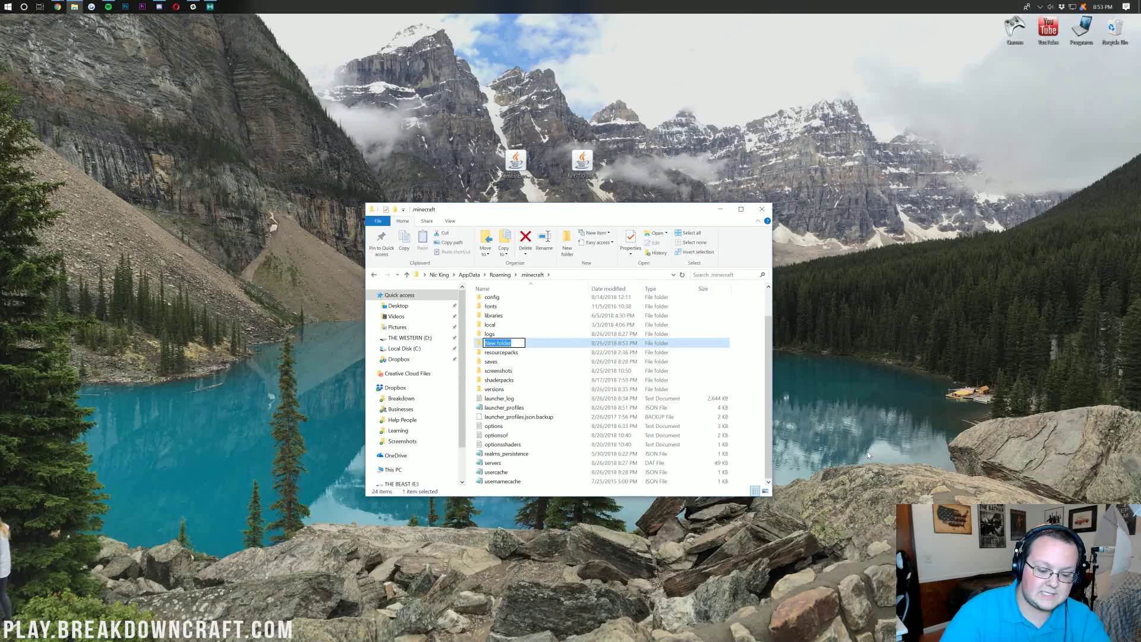
{"action": "type", "text": "mods"}
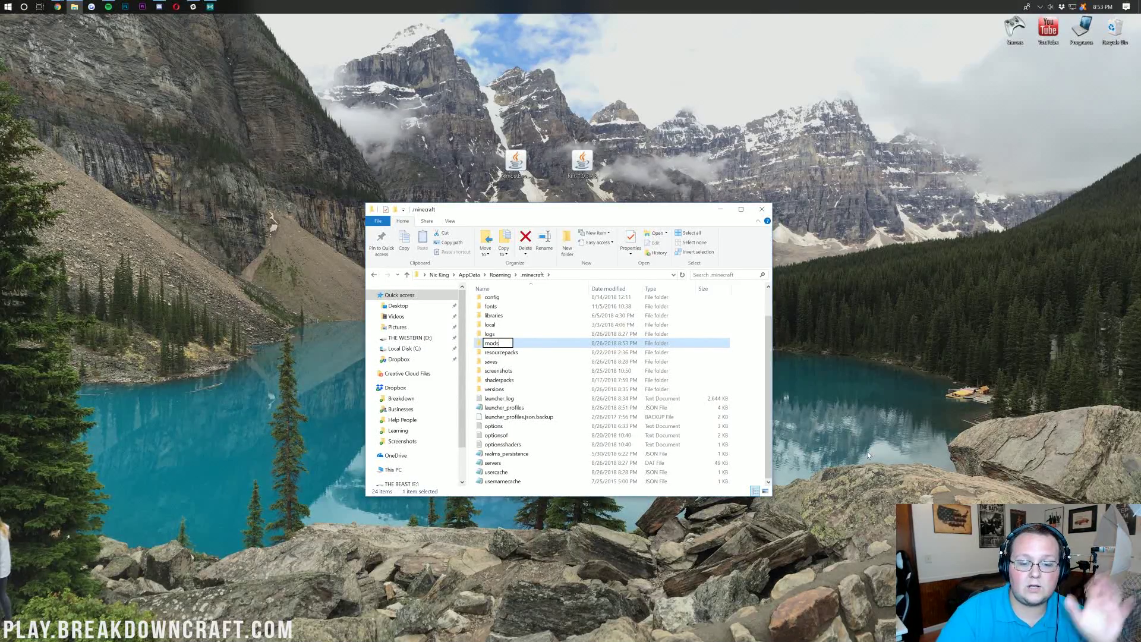
{"action": "left_click", "coordinate": [586, 325]}
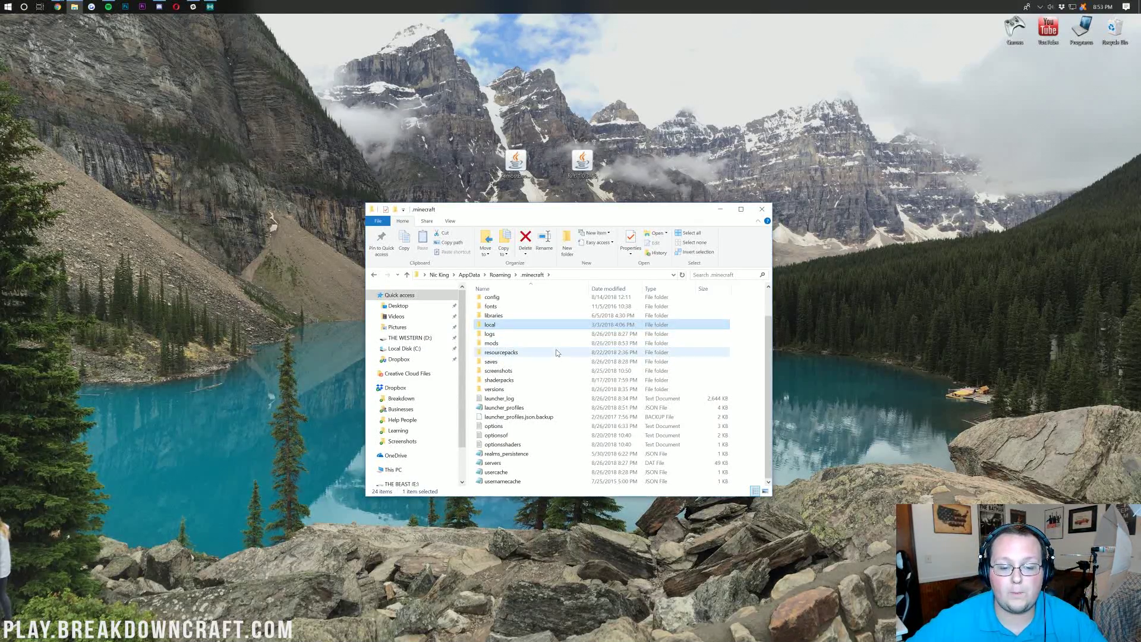
Open the new mods folder and place the AlmostEnoughItems-0.0.7 jar from the desktop in it
{"action": "double_click", "coordinate": [555, 343]}
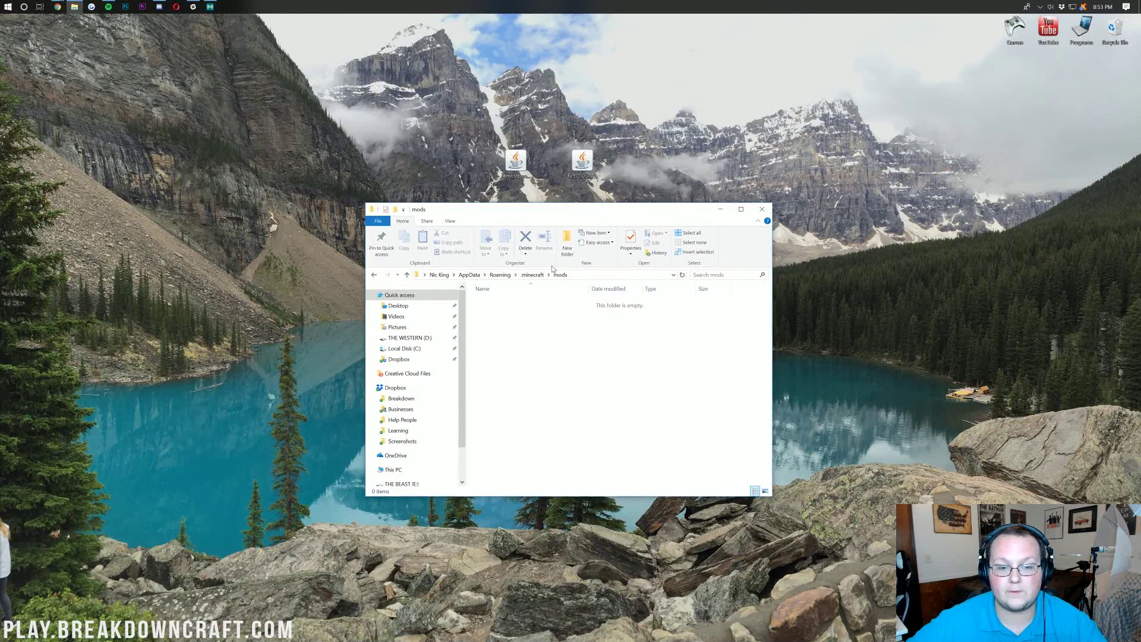
{"action": "left_click", "coordinate": [529, 173]}
{"action": "left_click_drag", "start_coordinate": [509, 168], "coordinate": [533, 321]}
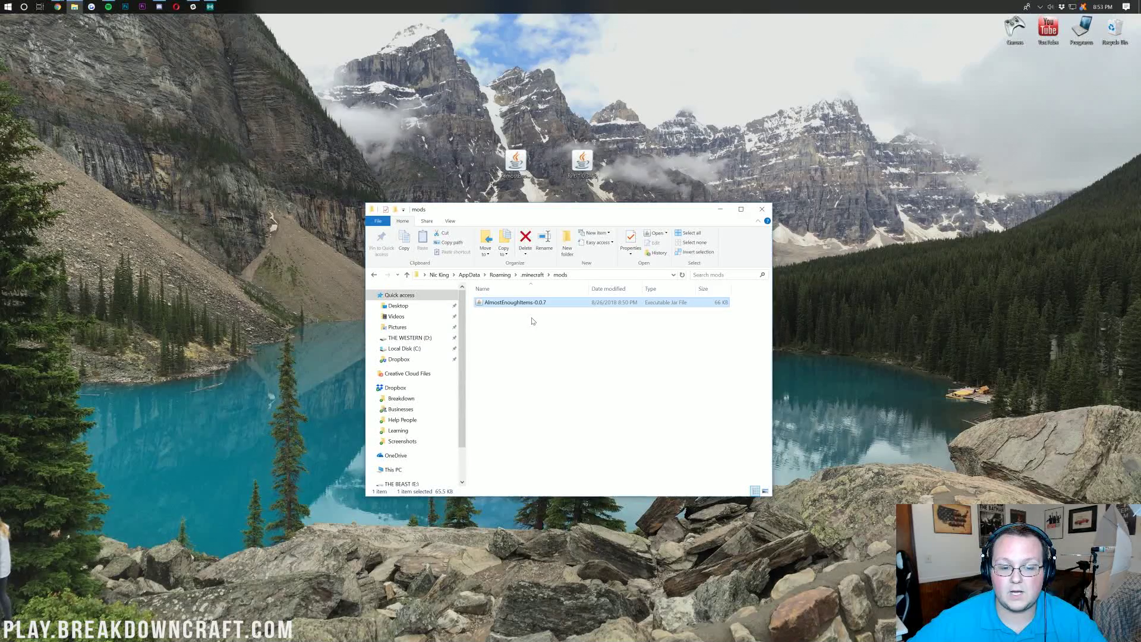
Start the Minecraft Launcher, with its window fully in view, and show the launch options
{"action": "key", "text": "super"}
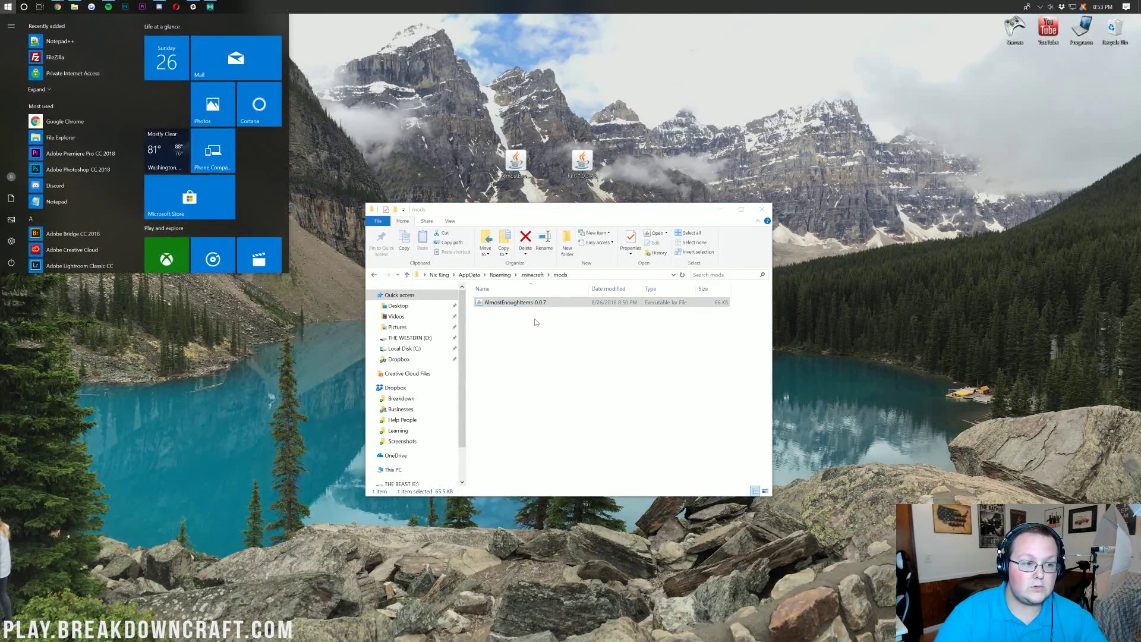
{"action": "type", "text": "minecraf"}
{"action": "key", "text": "Return"}
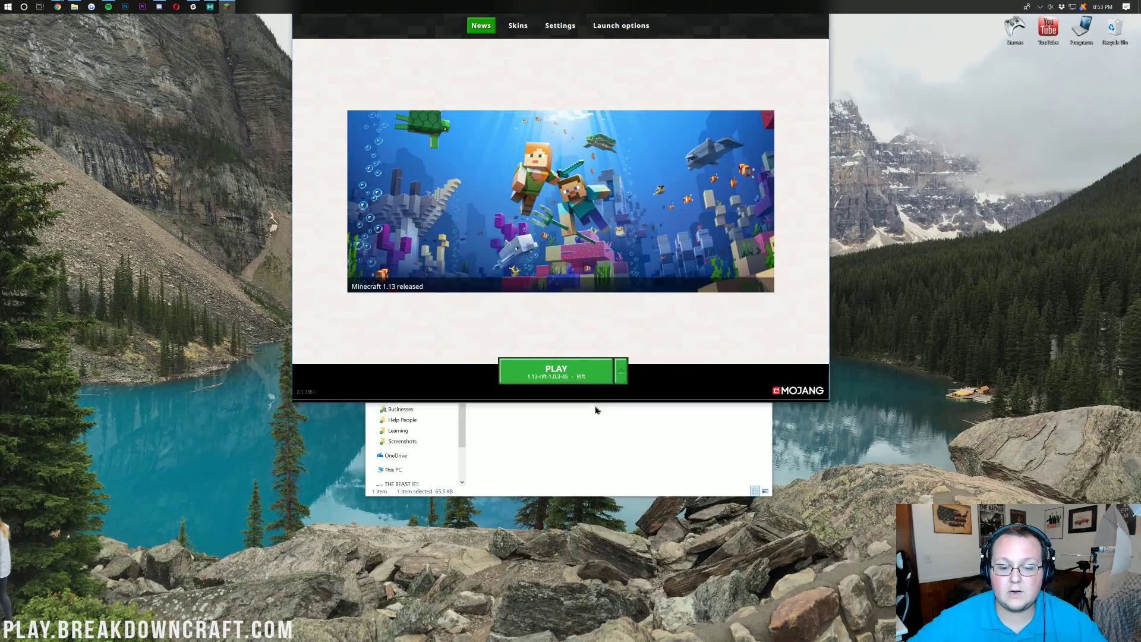
{"action": "left_click_drag", "start_coordinate": [553, 27], "coordinate": [538, 112]}
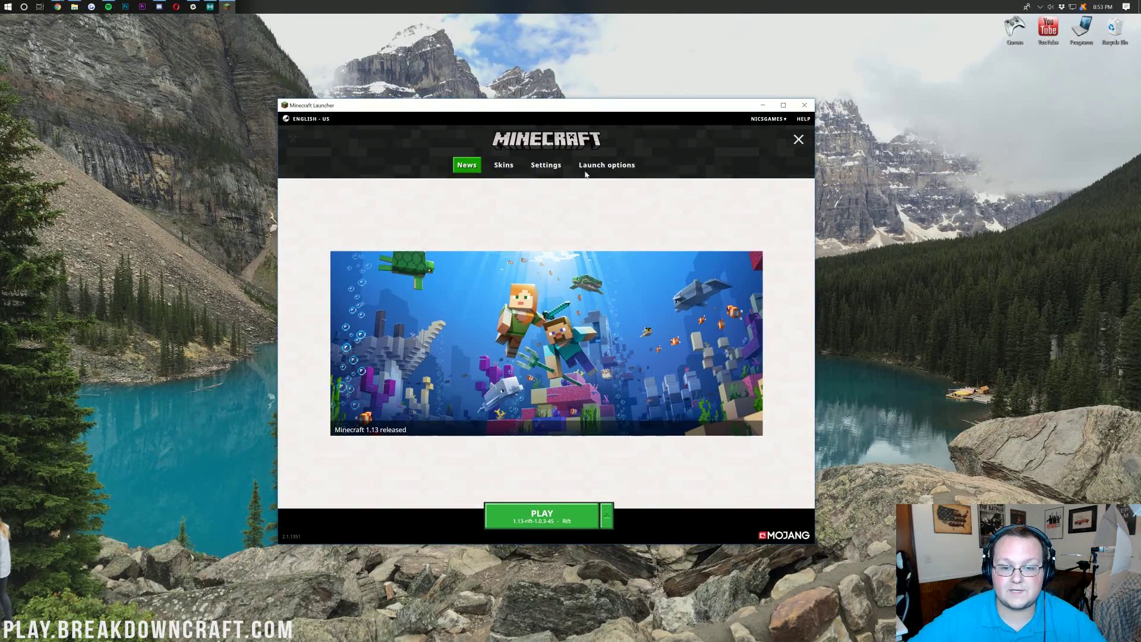
{"action": "left_click", "coordinate": [605, 170]}
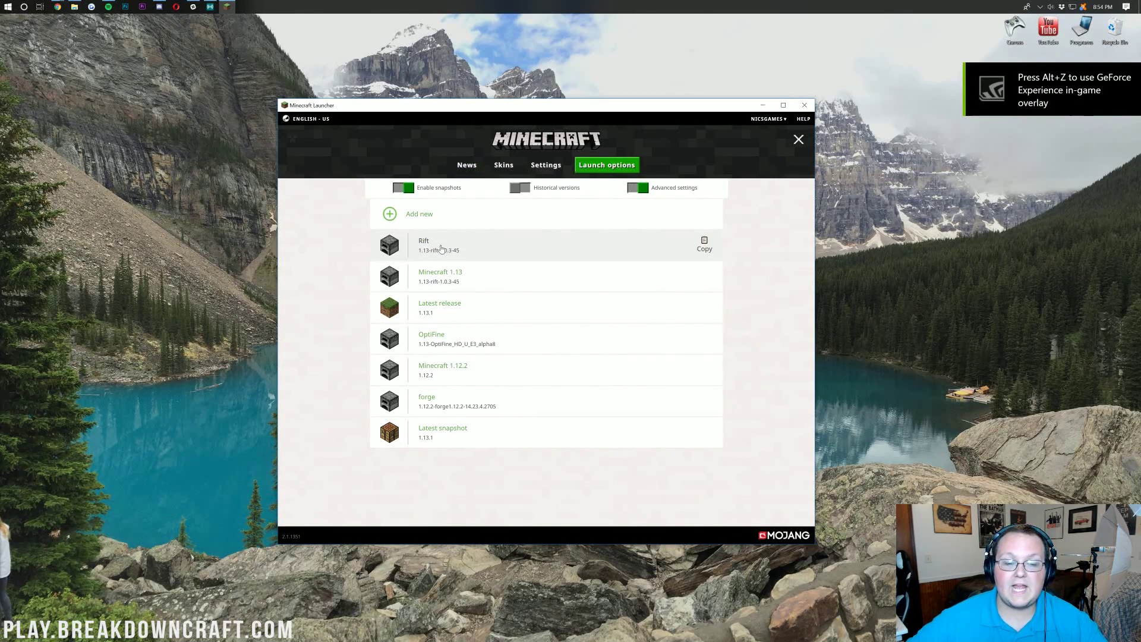
Add a new launch configuration named Play.BreakdownCraft.com
{"action": "left_click", "coordinate": [429, 215]}
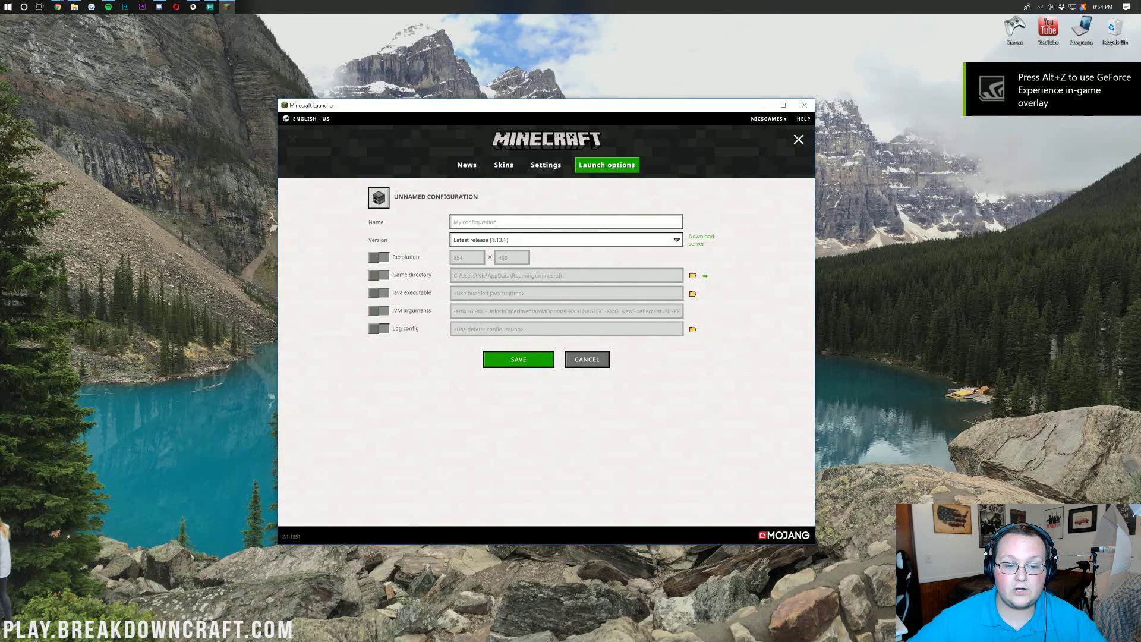
{"action": "type", "text": "Play"}
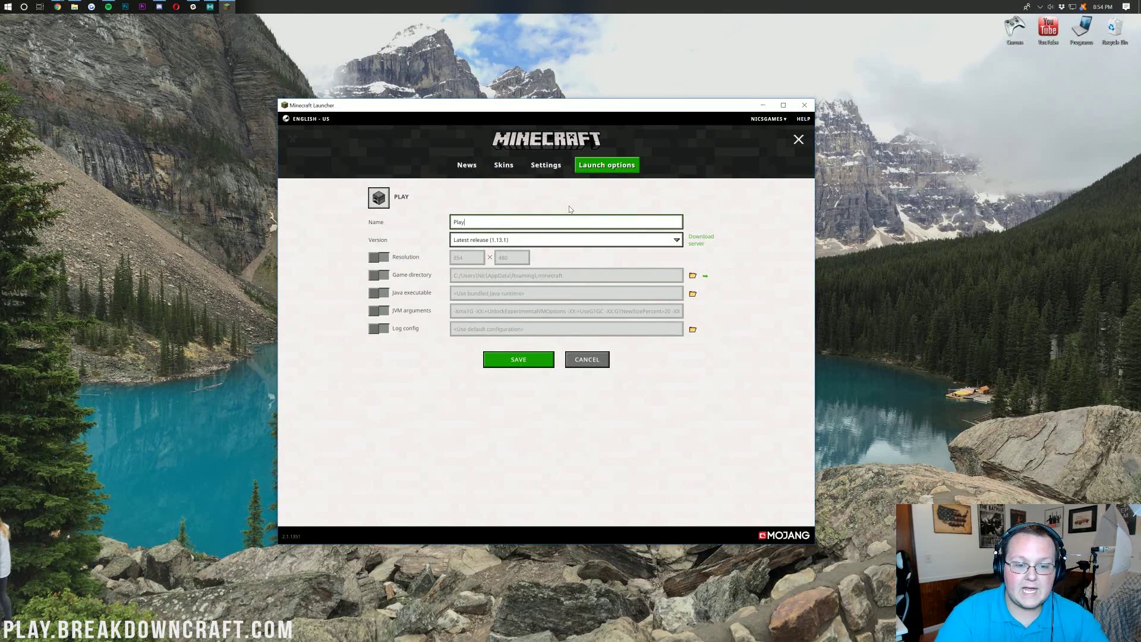
{"action": "type", "text": ".BreakdownCraf"}
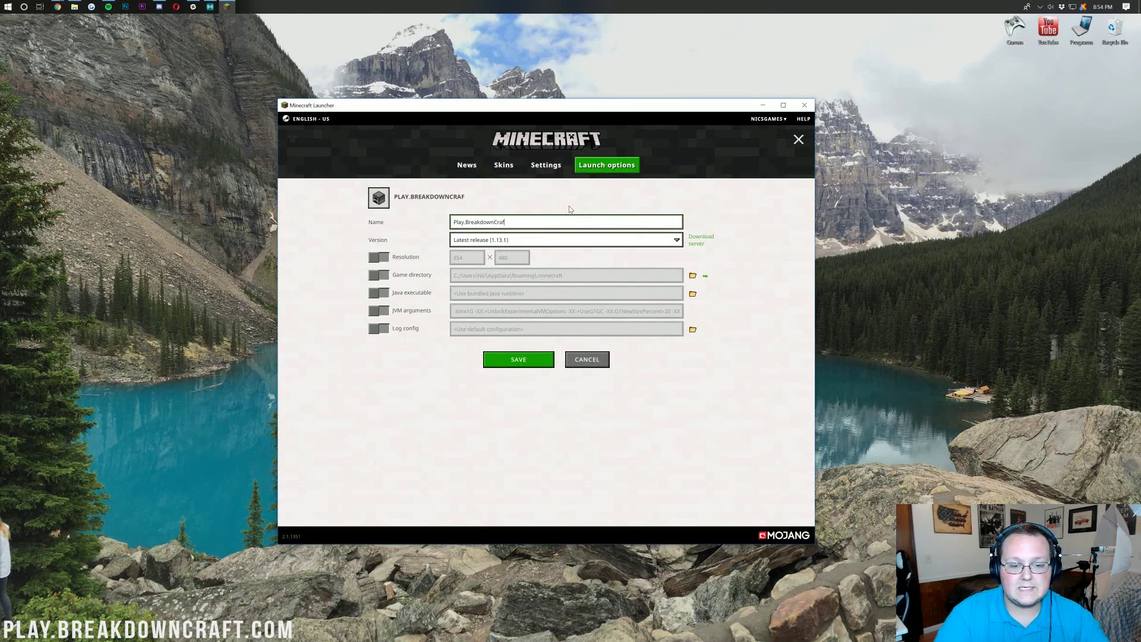
{"action": "type", "text": "t.com"}
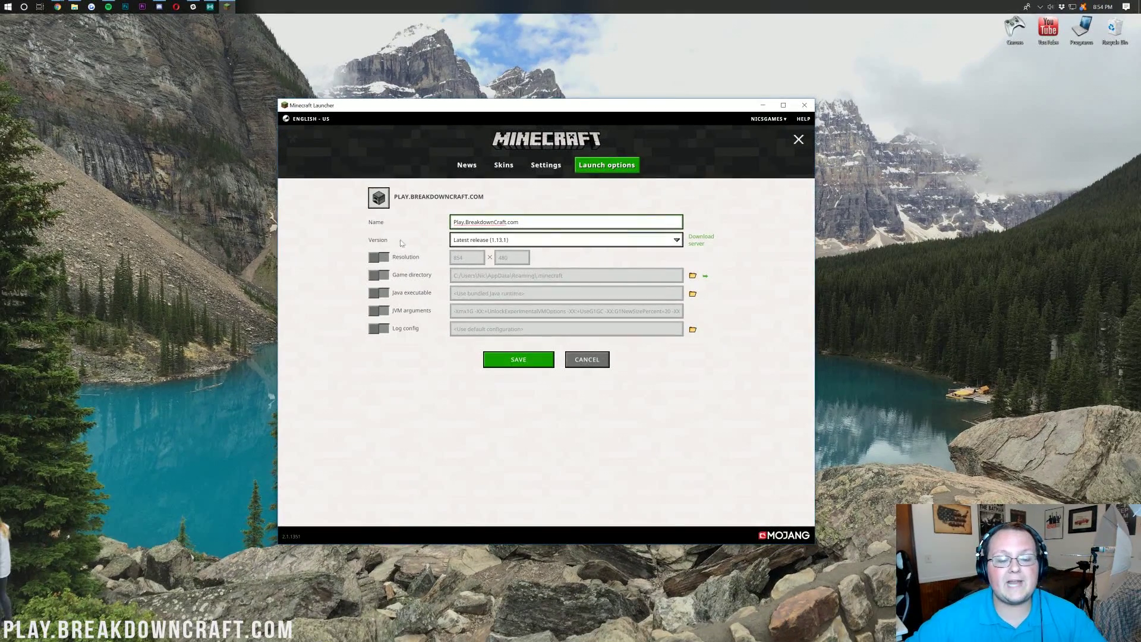
Set the new launch configuration's version to release 1.13-rift-1.0.3-45
{"action": "left_click", "coordinate": [498, 236]}
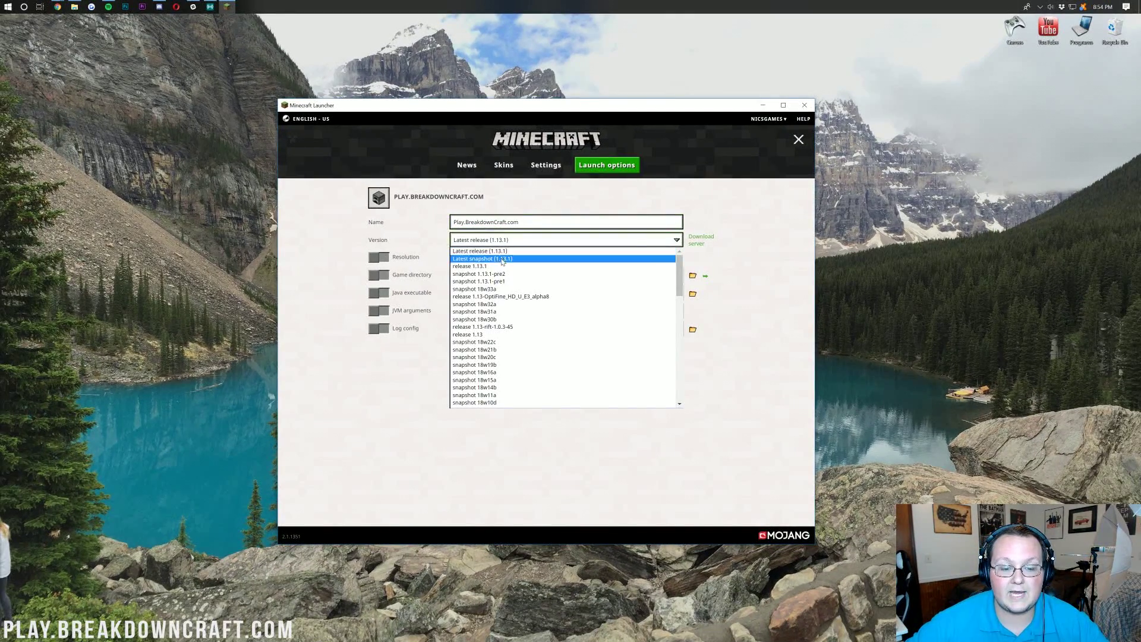
{"action": "scroll", "coordinate": [508, 321], "scroll_direction": "down", "scroll_amount": 2}
{"action": "scroll", "coordinate": [508, 321], "scroll_direction": "up", "scroll_amount": 2}
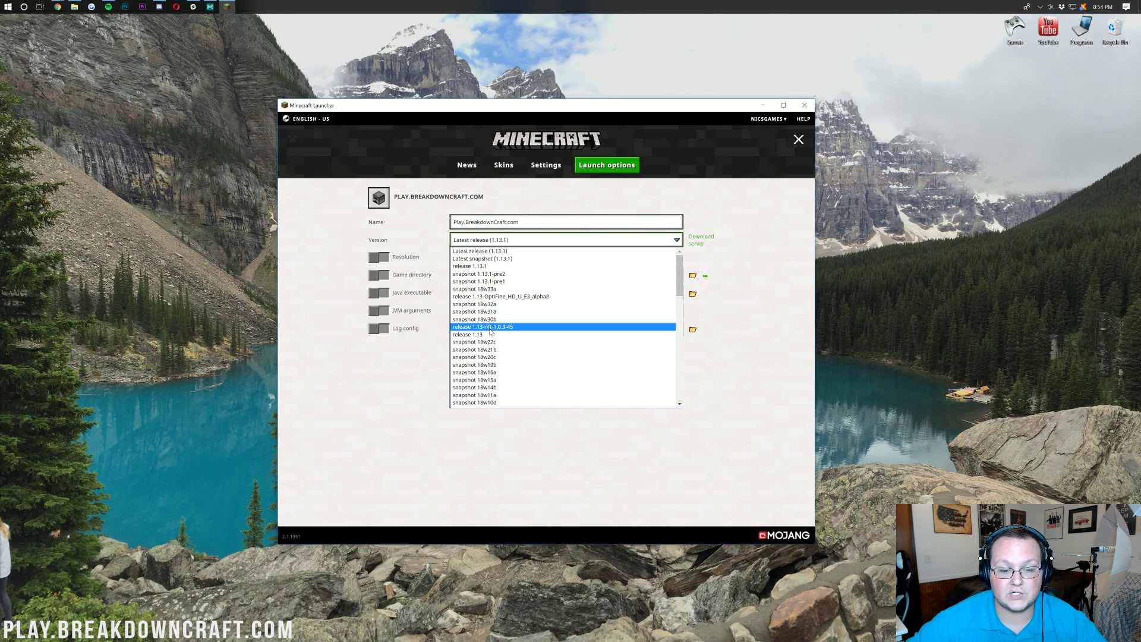
{"action": "left_click", "coordinate": [491, 328]}
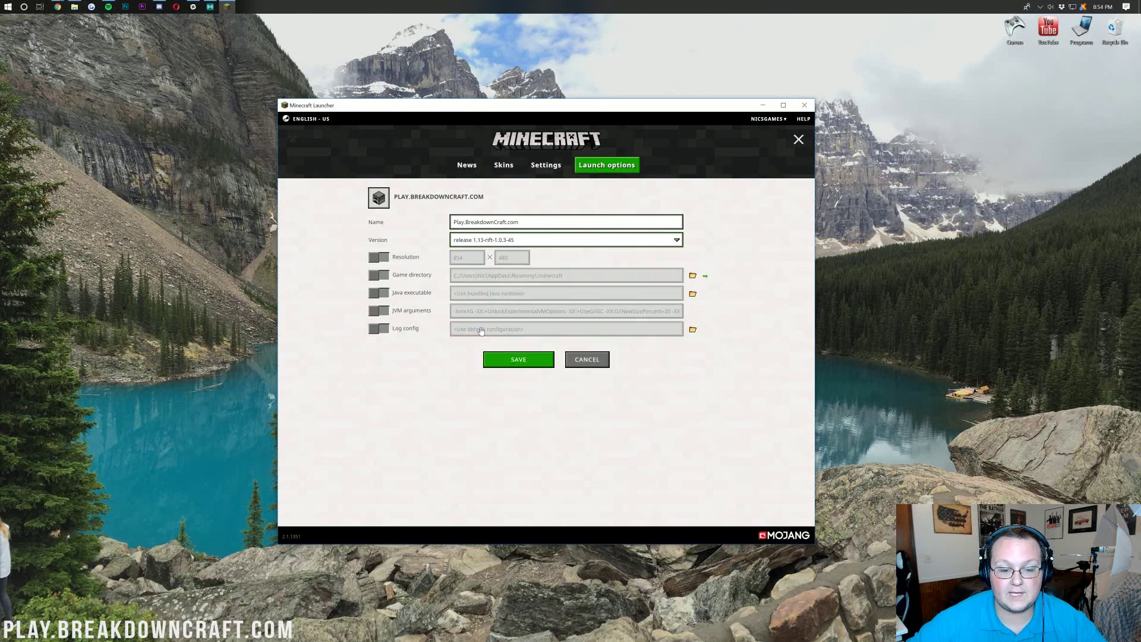
Enable a custom resolution of 1920 × 1080 for the launch configuration and save it
{"action": "left_click", "coordinate": [386, 257]}
{"action": "key", "text": "BackSpace"}
{"action": "key", "text": "BackSpace"}
{"action": "key", "text": "BackSpace"}
{"action": "type", "text": "1920"}
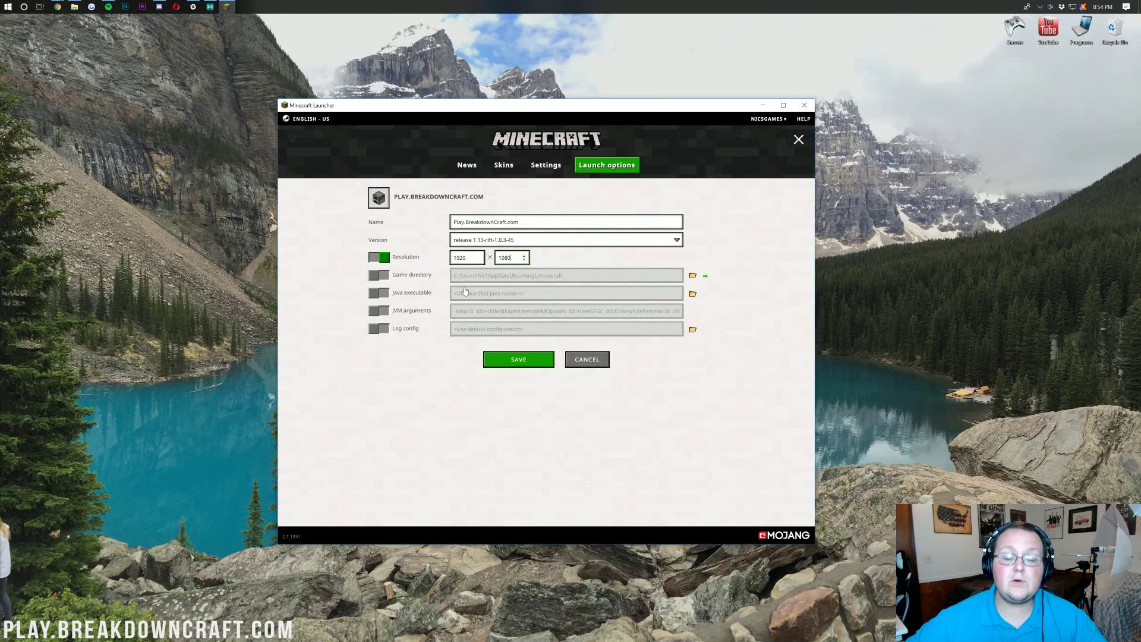
{"action": "key", "text": "Tab"}
{"action": "type", "text": "1080"}
{"action": "left_click", "coordinate": [495, 366]}
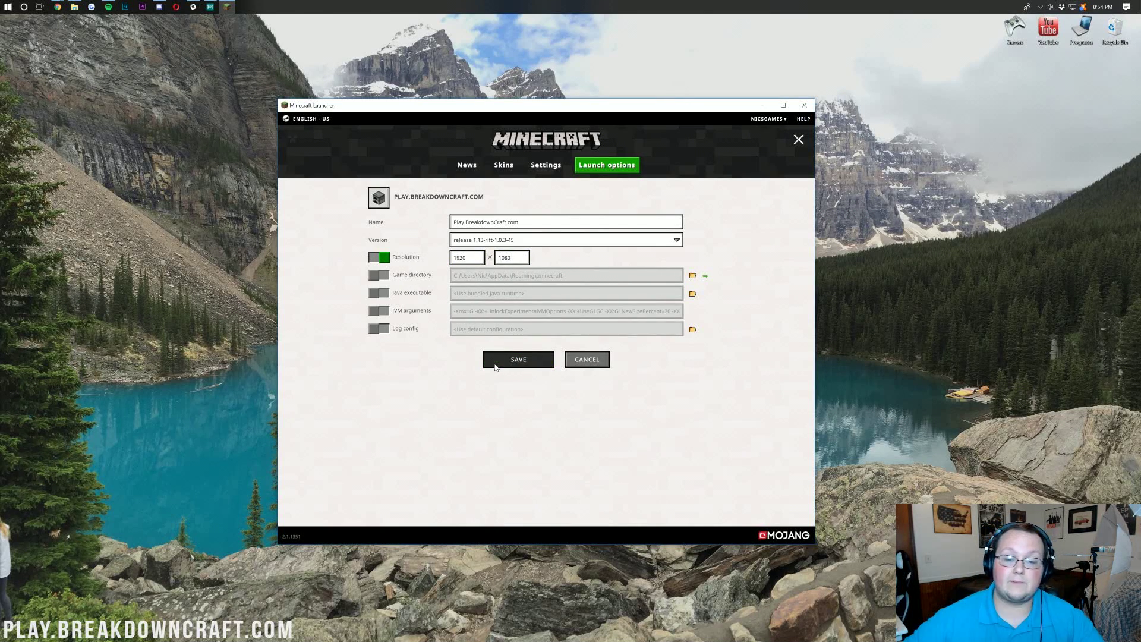
{"action": "left_click", "coordinate": [499, 366]}
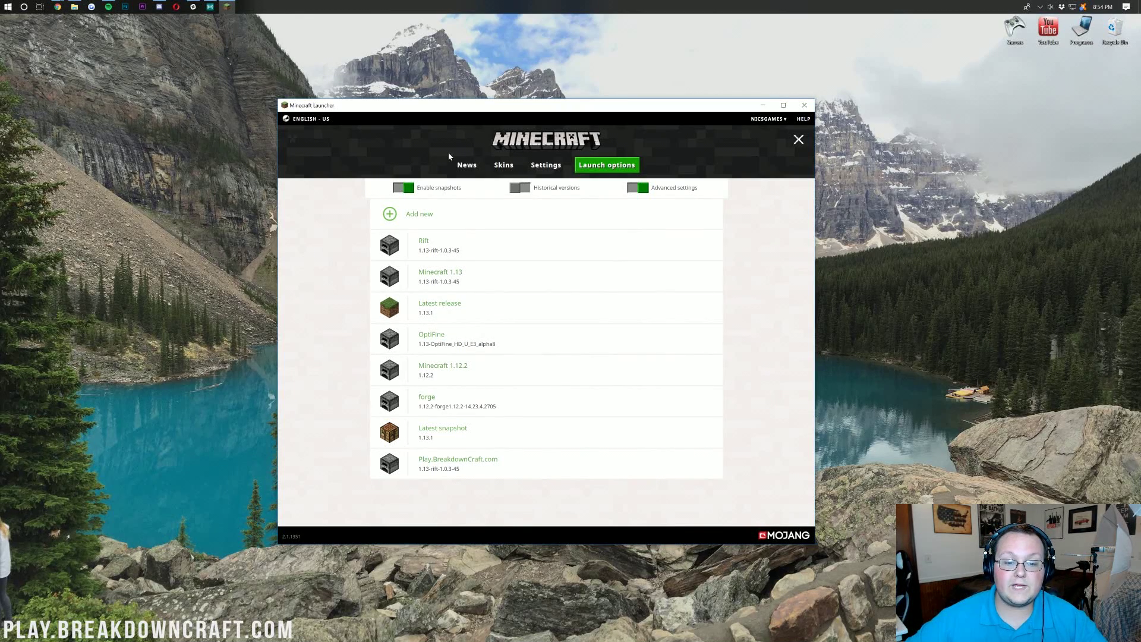
Select the Play.BreakdownCraft.com configuration for launching and start the game with it
{"action": "left_click", "coordinate": [475, 168]}
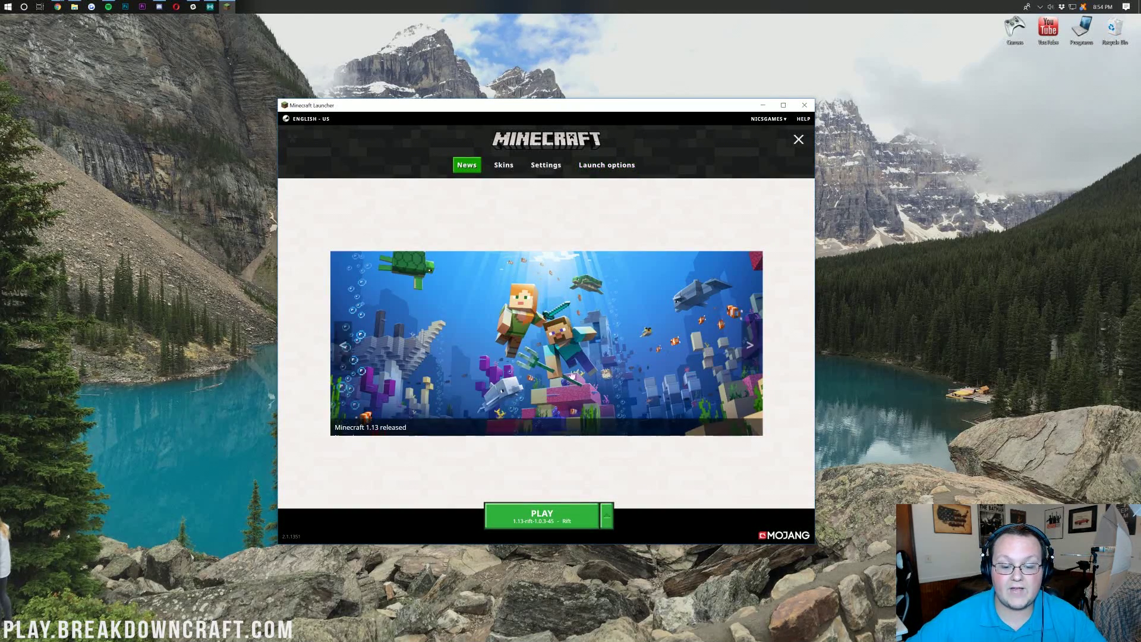
{"action": "left_click", "coordinate": [607, 516]}
{"action": "scroll", "coordinate": [580, 445], "scroll_direction": "down", "scroll_amount": 5}
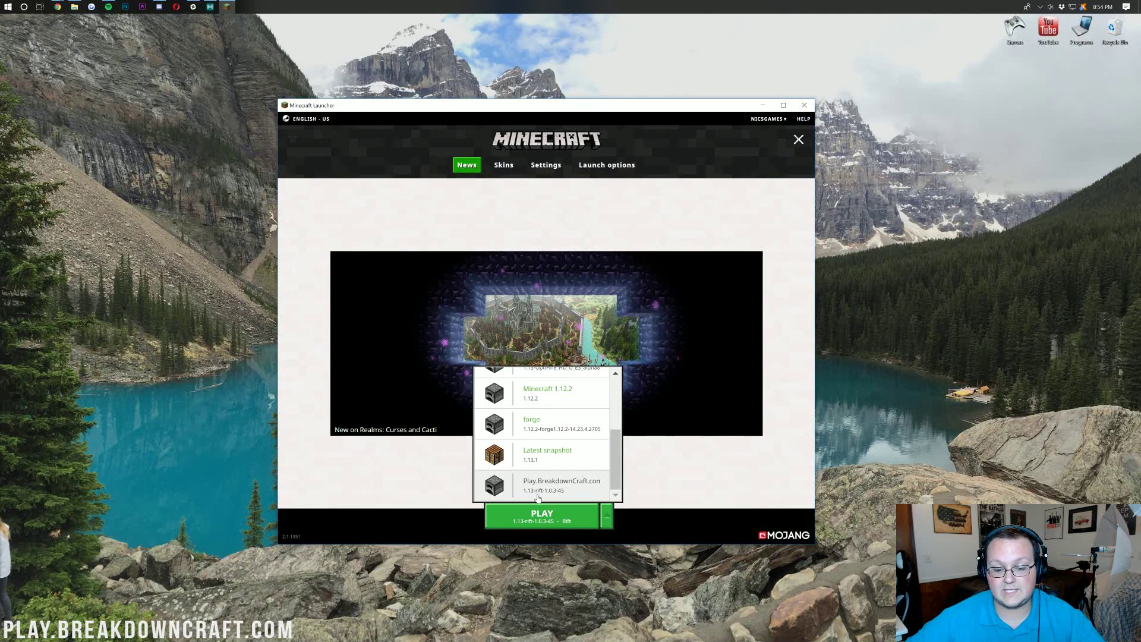
{"action": "left_click", "coordinate": [537, 497]}
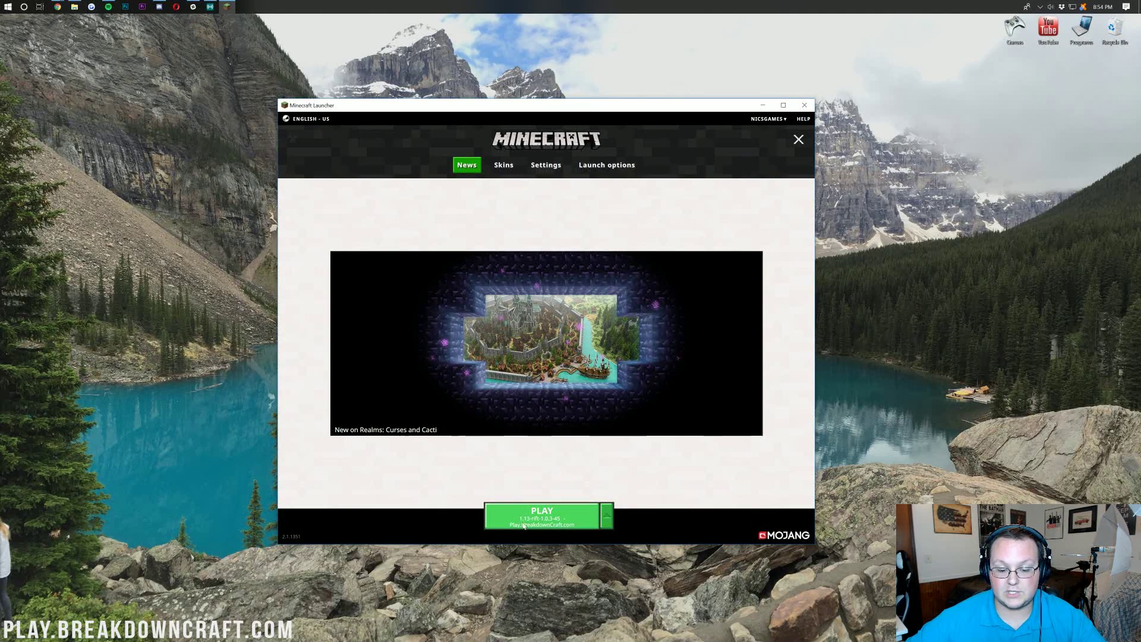
{"action": "left_click", "coordinate": [542, 524]}
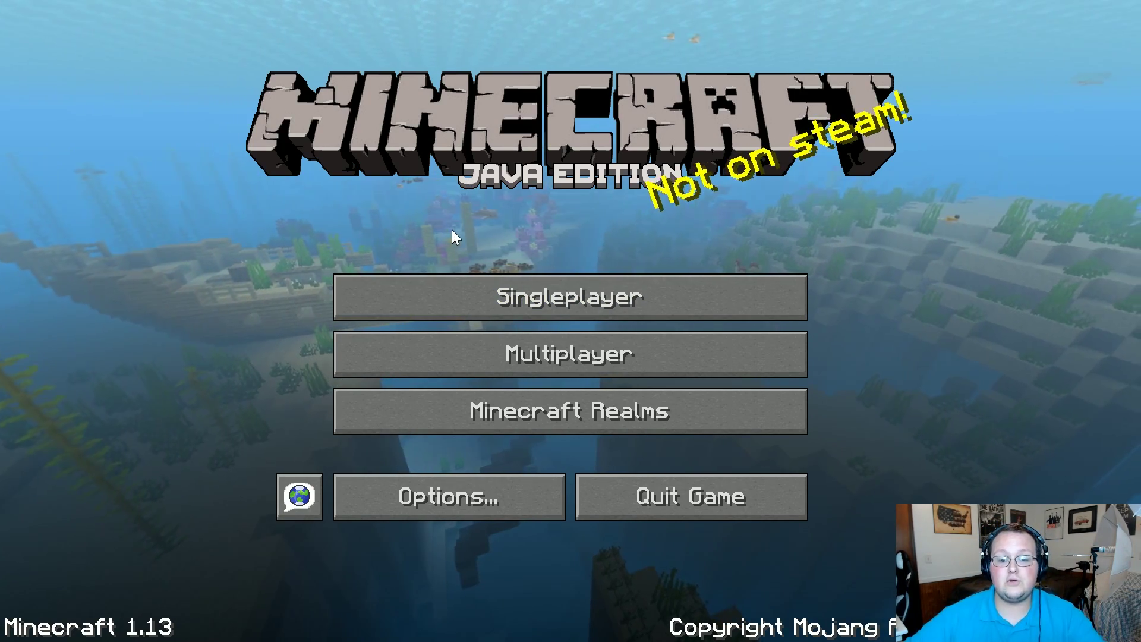
Enter a singleplayer world and view the crafting recipe of the Detector Rail from the inventory's item list
{"action": "left_click", "coordinate": [522, 283]}
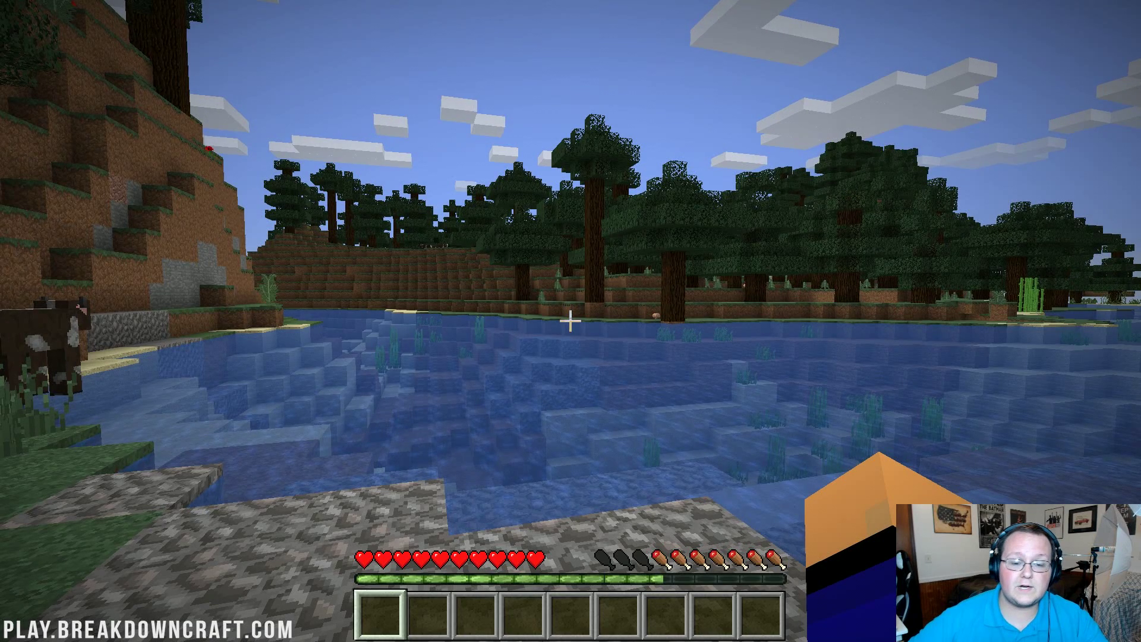
{"action": "key", "text": "e"}
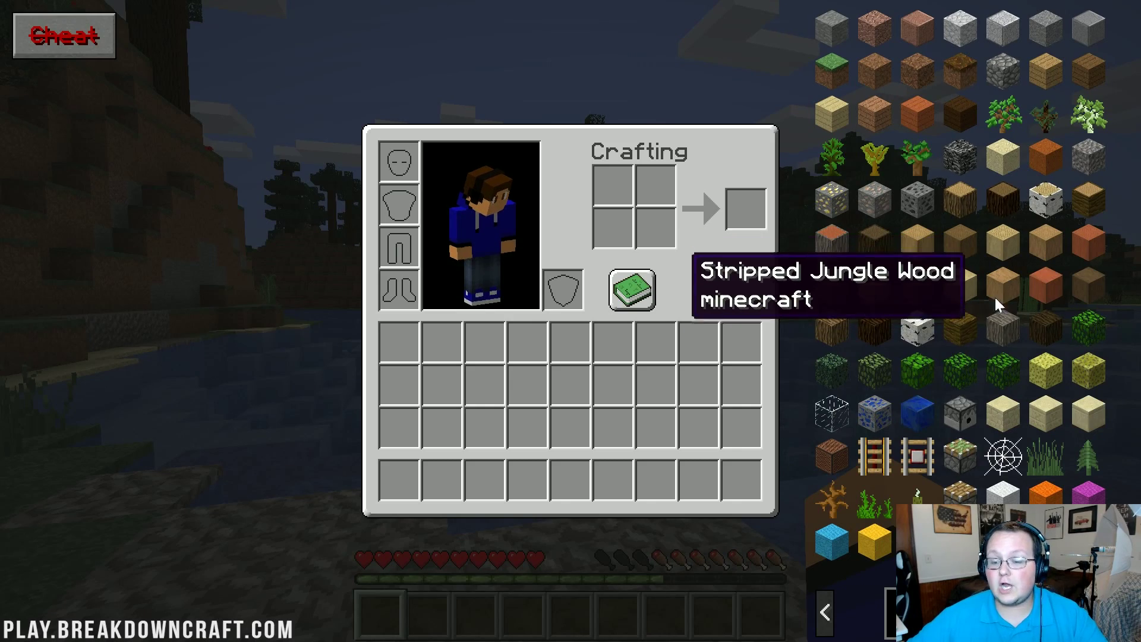
{"action": "left_click", "coordinate": [935, 456]}
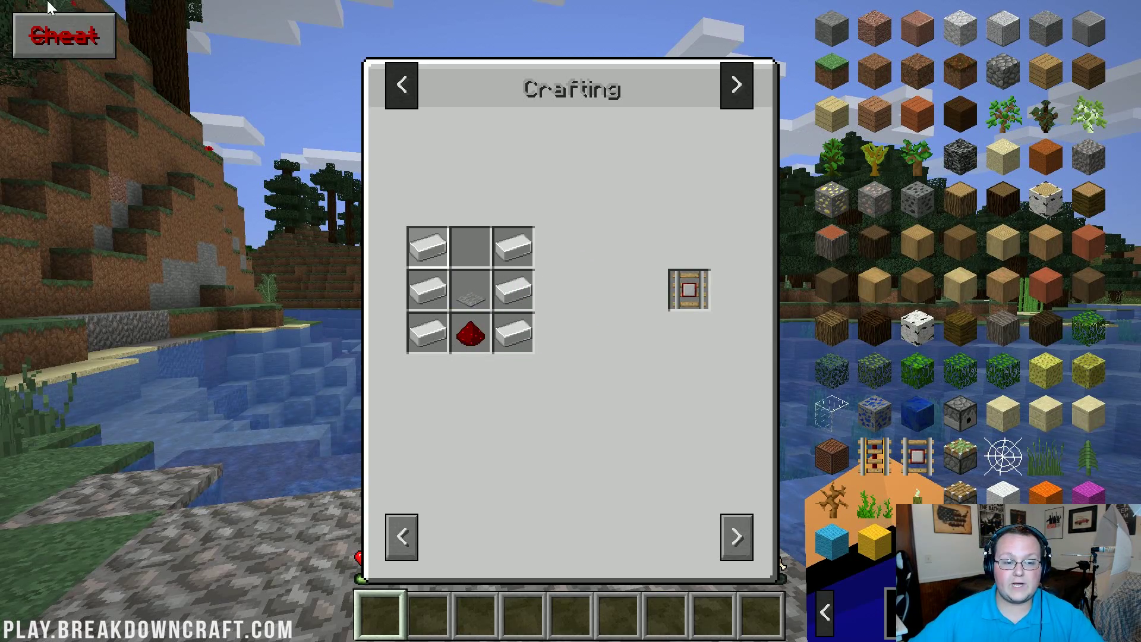
{"action": "key", "text": "Escape"}
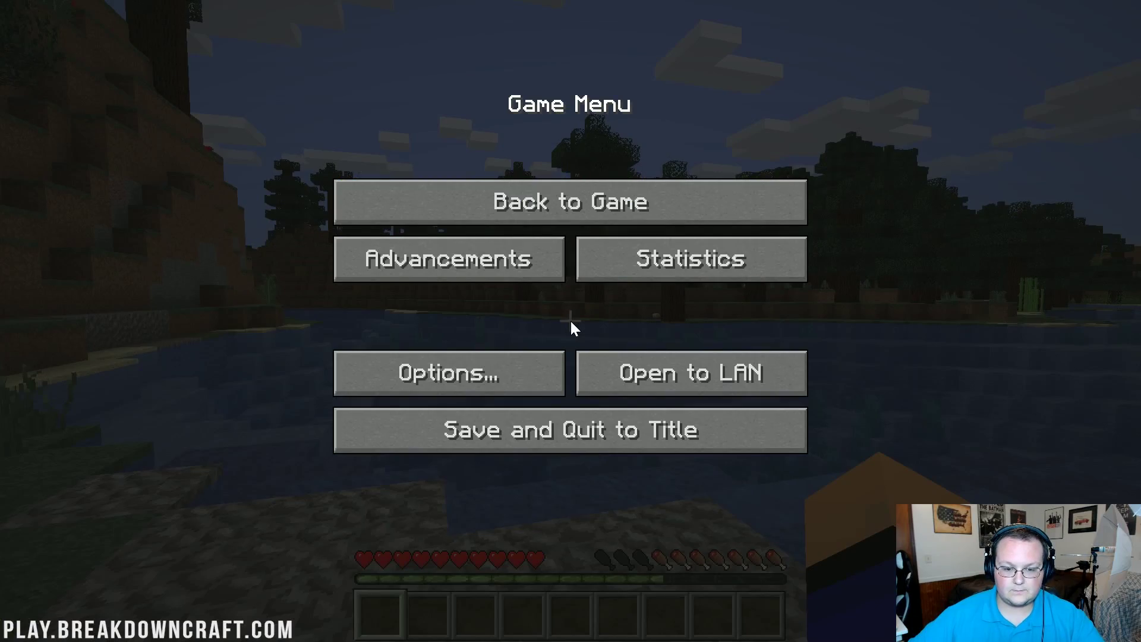
{"action": "key", "text": "Escape"}
With the item list's cheat mode on, add 13 Detector Rails to the inventory
{"action": "key", "text": "e"}
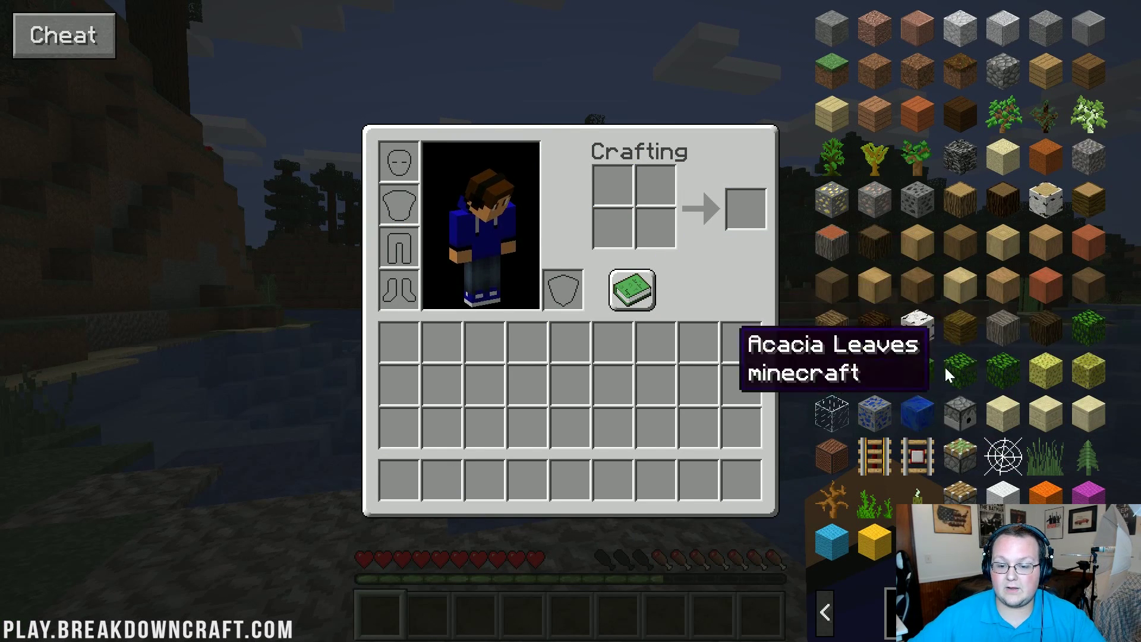
{"action": "left_click", "coordinate": [904, 458]}
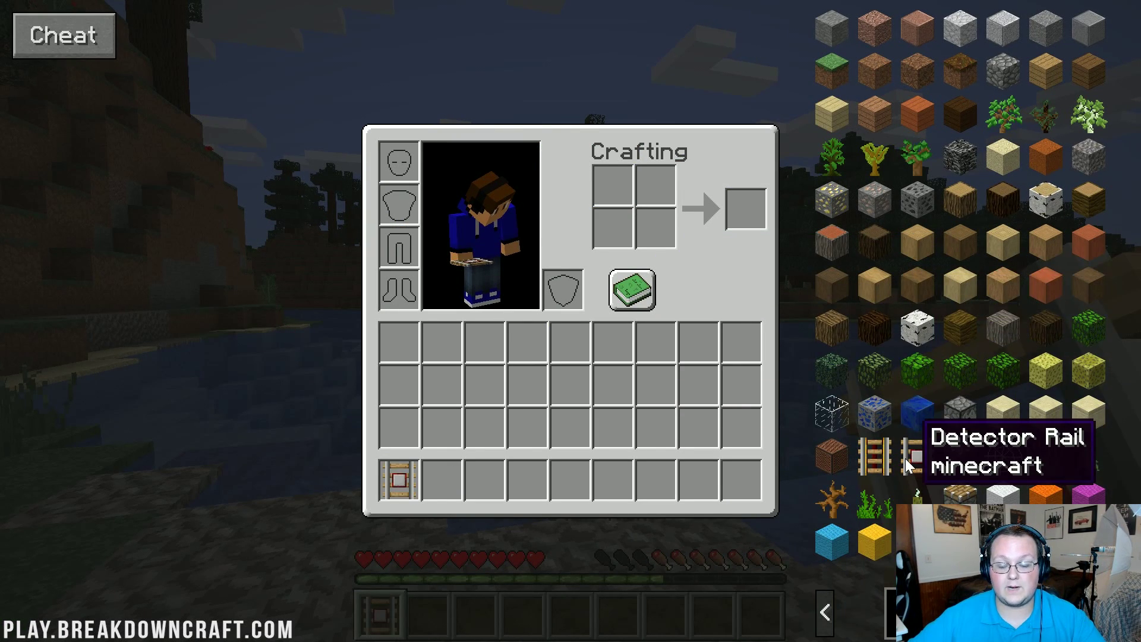
{"action": "left_click", "coordinate": [905, 458]}
{"action": "left_click", "coordinate": [906, 458]}
{"action": "left_click", "coordinate": [911, 463]}
{"action": "left_click", "coordinate": [912, 463]}
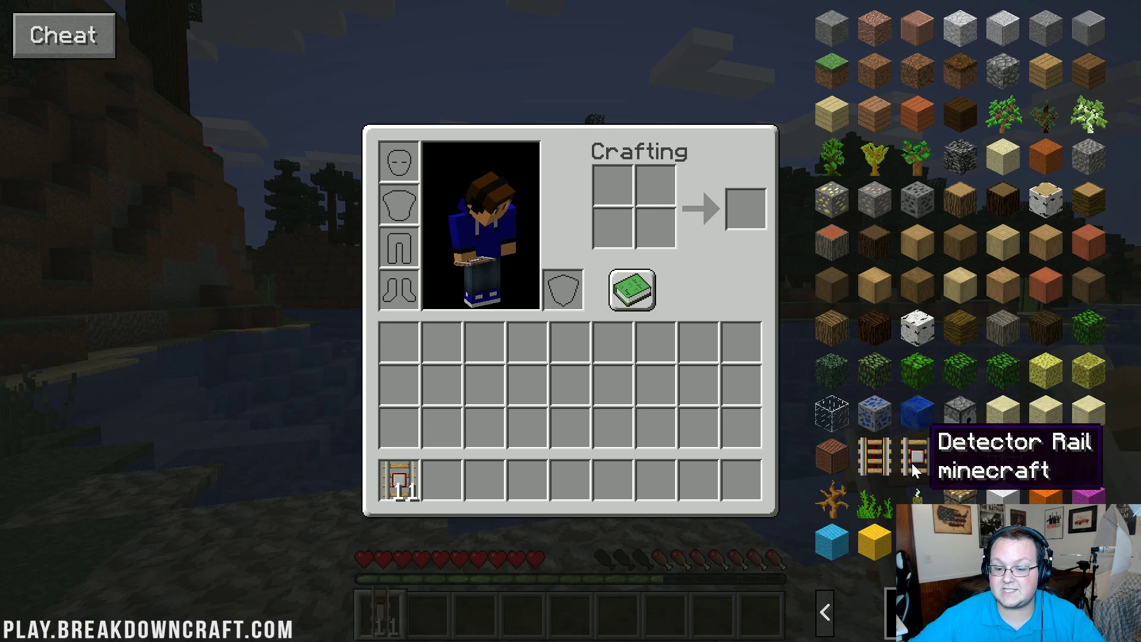
{"action": "left_click", "coordinate": [912, 462]}
{"action": "left_click", "coordinate": [911, 462]}
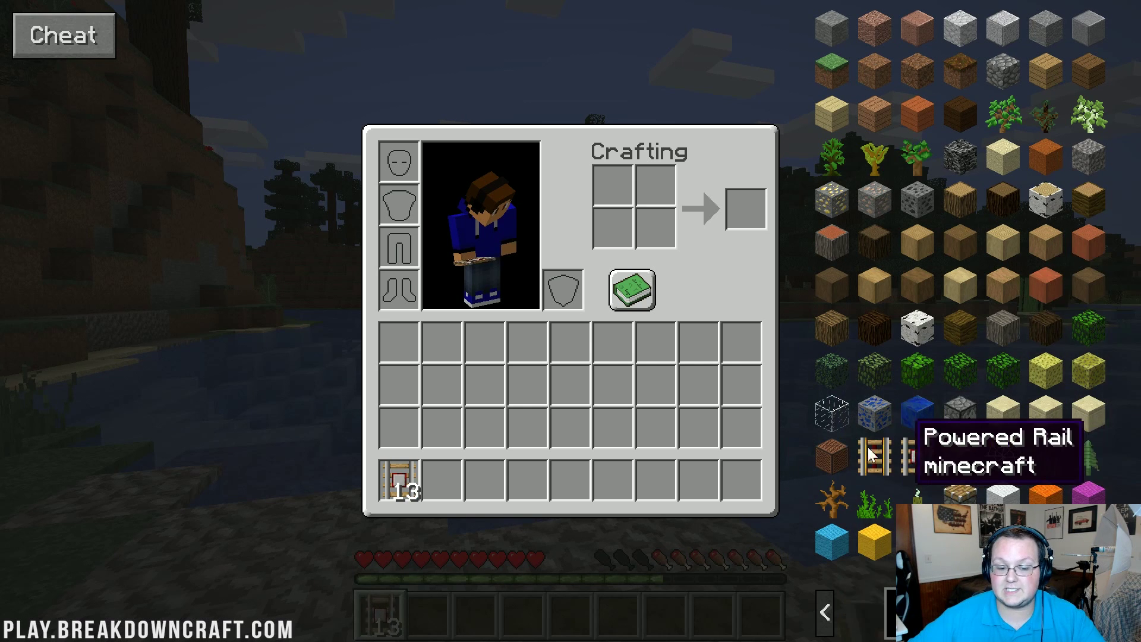
Turn the item list's cheat mode off and view the crafting recipe of Birch Planks
{"action": "left_click", "coordinate": [88, 36]}
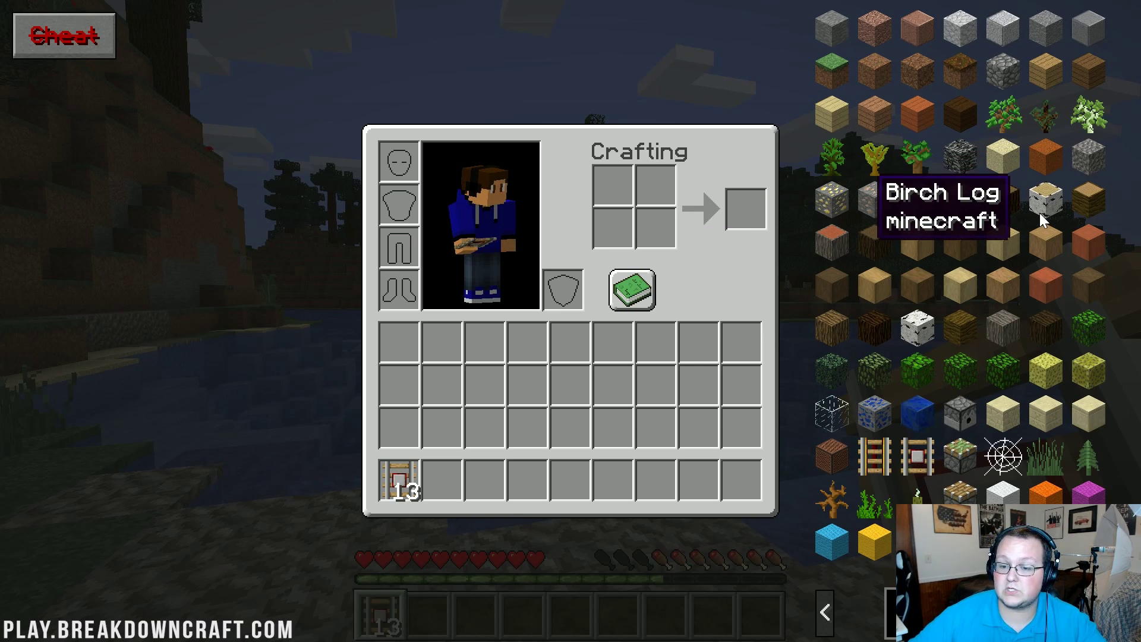
{"action": "left_click", "coordinate": [832, 115]}
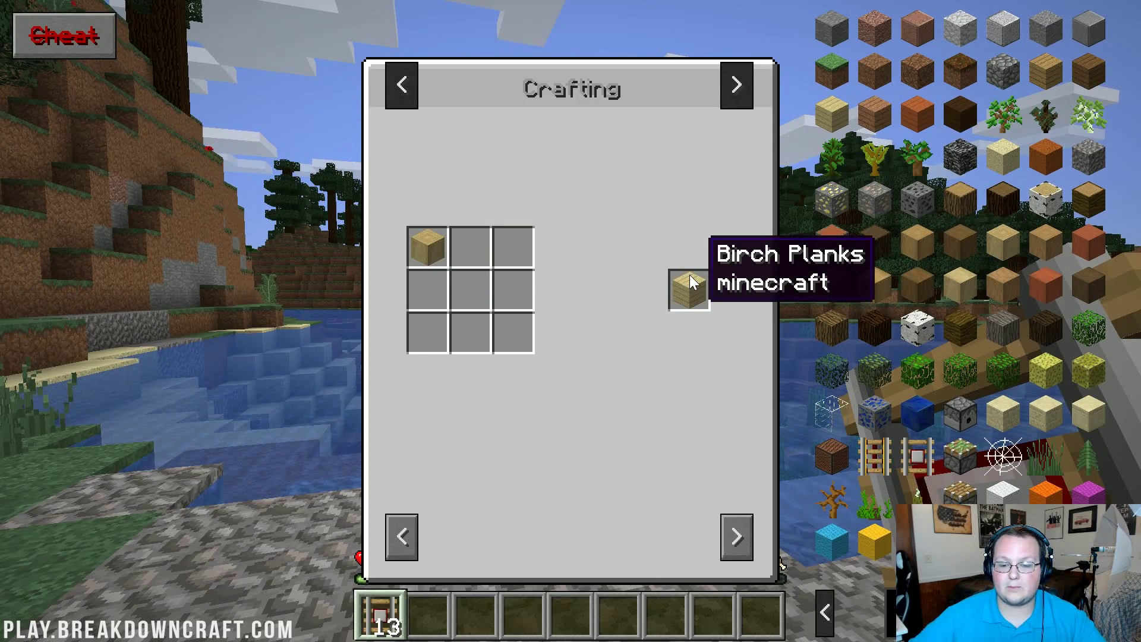
{"action": "key", "text": "Escape"}
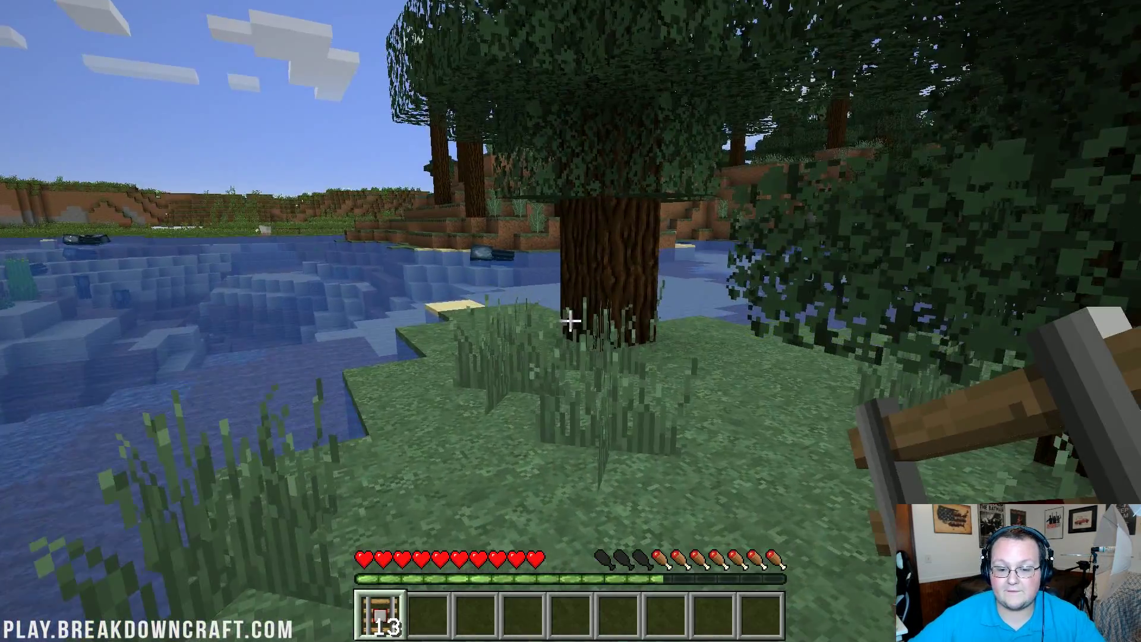
Place one Detector Rail on the grass near the tree by the water
{"action": "right_click", "coordinate": [570, 320]}
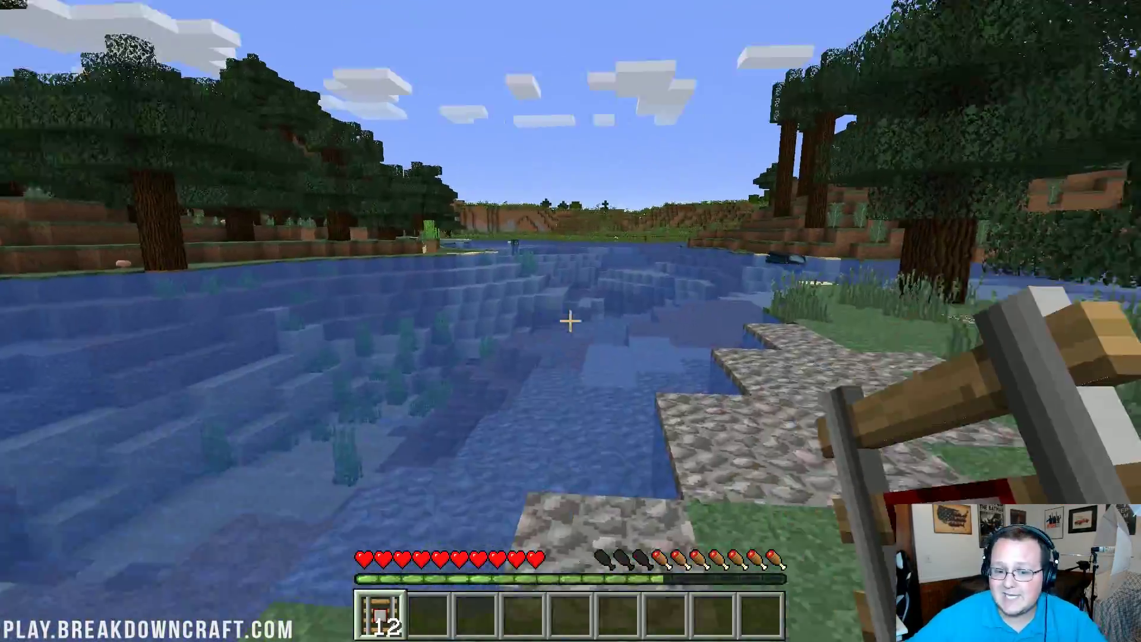
Page the item list to the spawn eggs and, with cheat mode on, add 6 Bat Spawn Eggs to the inventory
{"action": "key", "text": "e"}
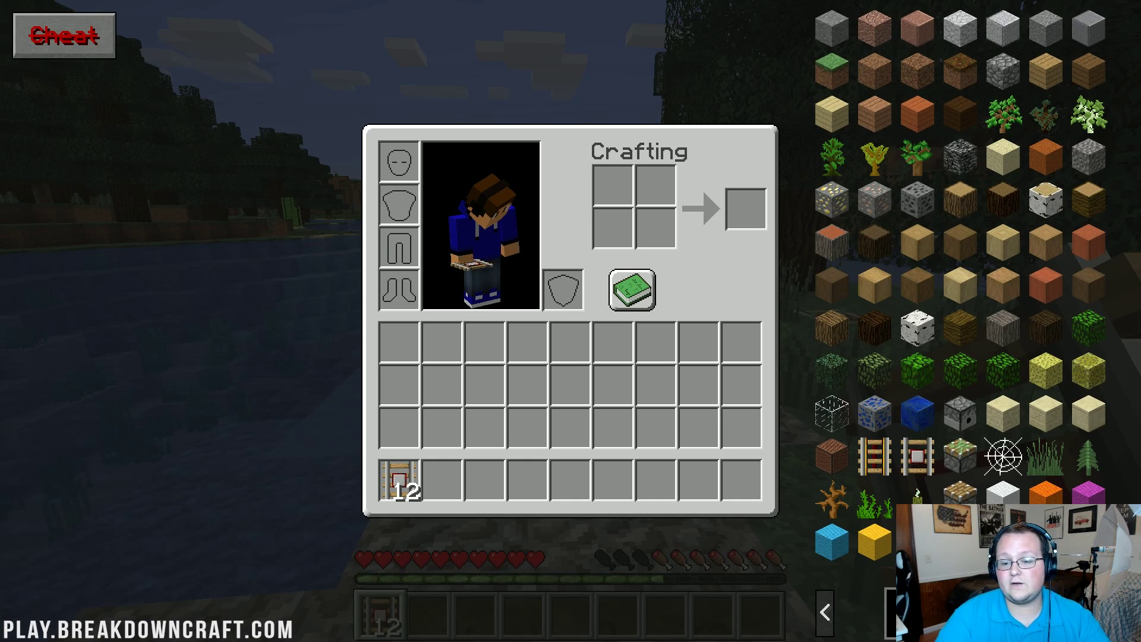
{"action": "scroll", "coordinate": [960, 267], "scroll_direction": "up", "scroll_amount": 1}
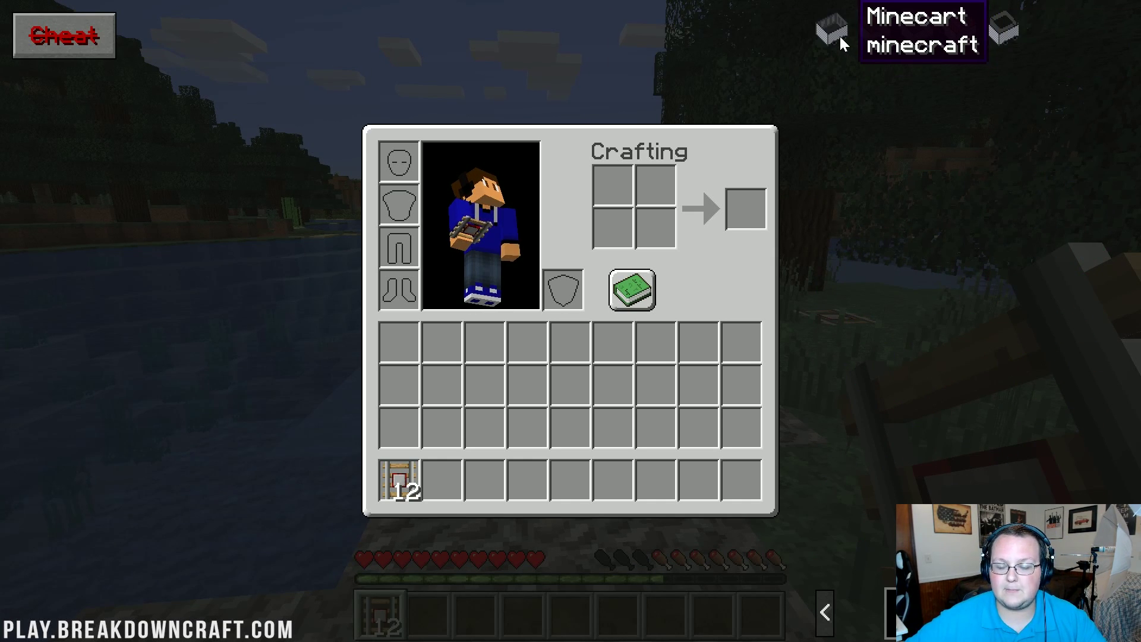
{"action": "scroll", "coordinate": [1008, 439], "scroll_direction": "down", "scroll_amount": 3}
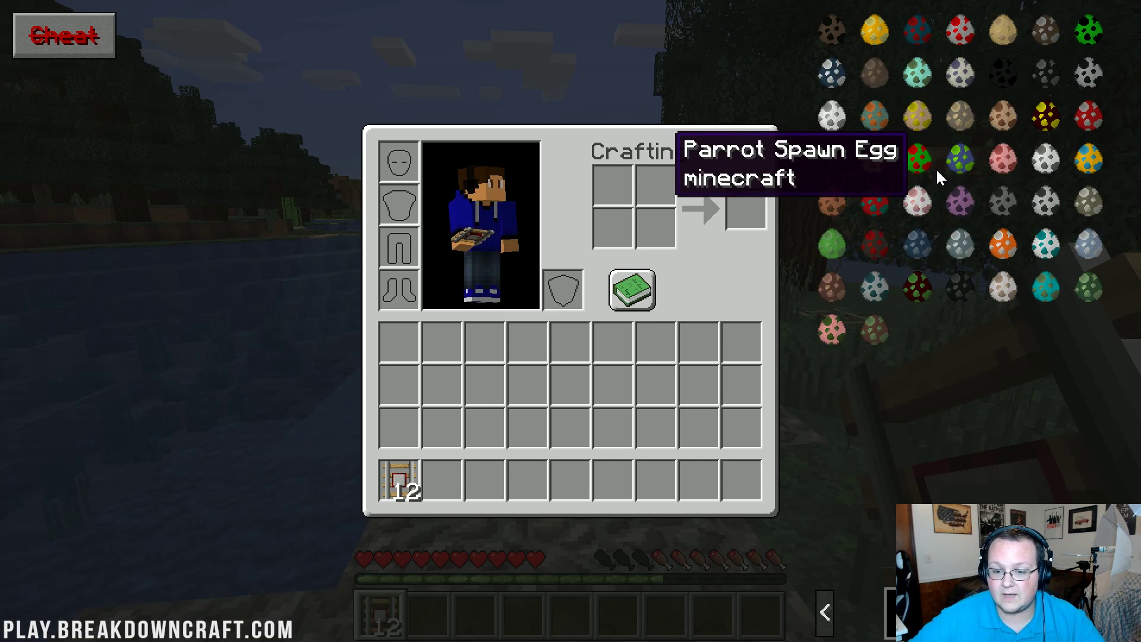
{"action": "left_click", "coordinate": [68, 48]}
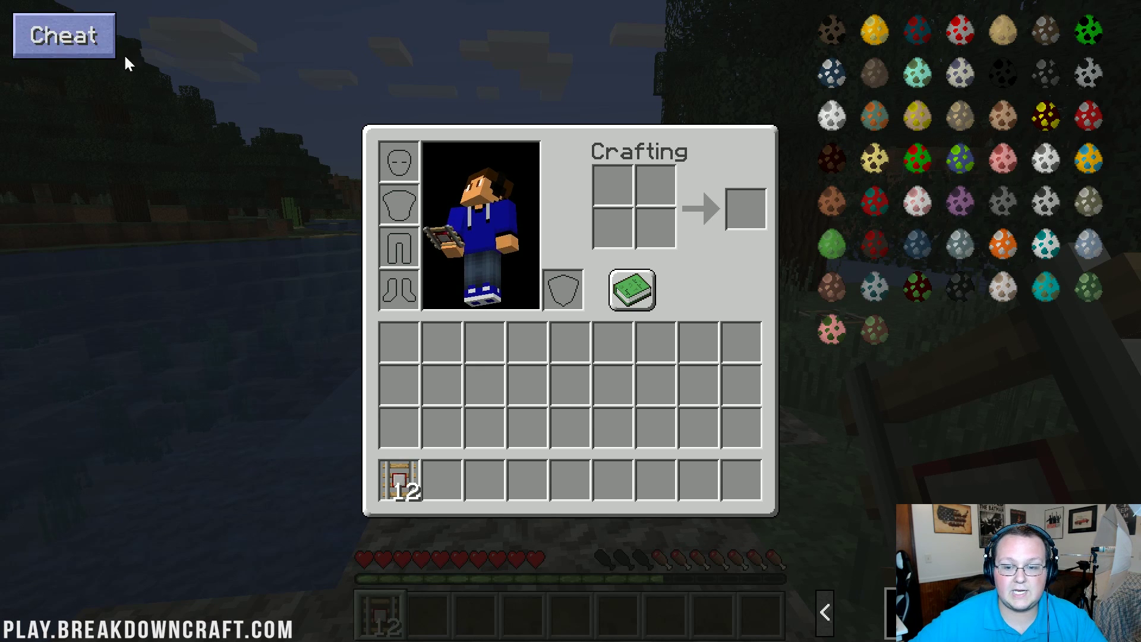
{"action": "left_click", "coordinate": [843, 38]}
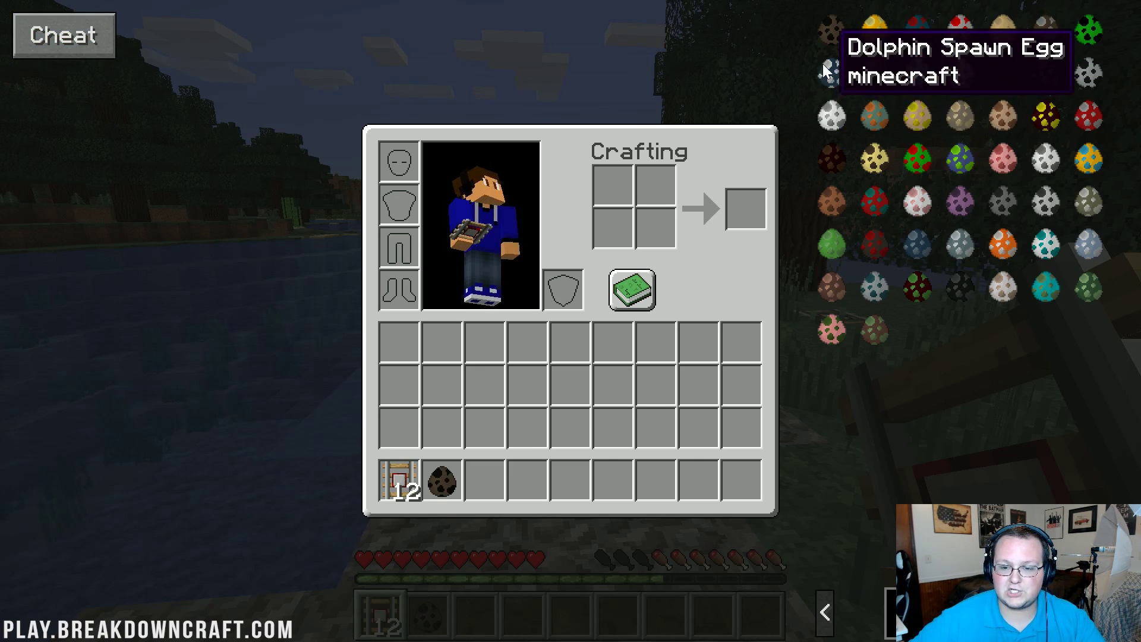
{"action": "left_click", "coordinate": [821, 34]}
{"action": "left_click", "coordinate": [822, 31]}
{"action": "left_click", "coordinate": [822, 31]}
{"action": "left_click", "coordinate": [823, 31]}
{"action": "left_click", "coordinate": [823, 31]}
{"action": "key", "text": "e"}
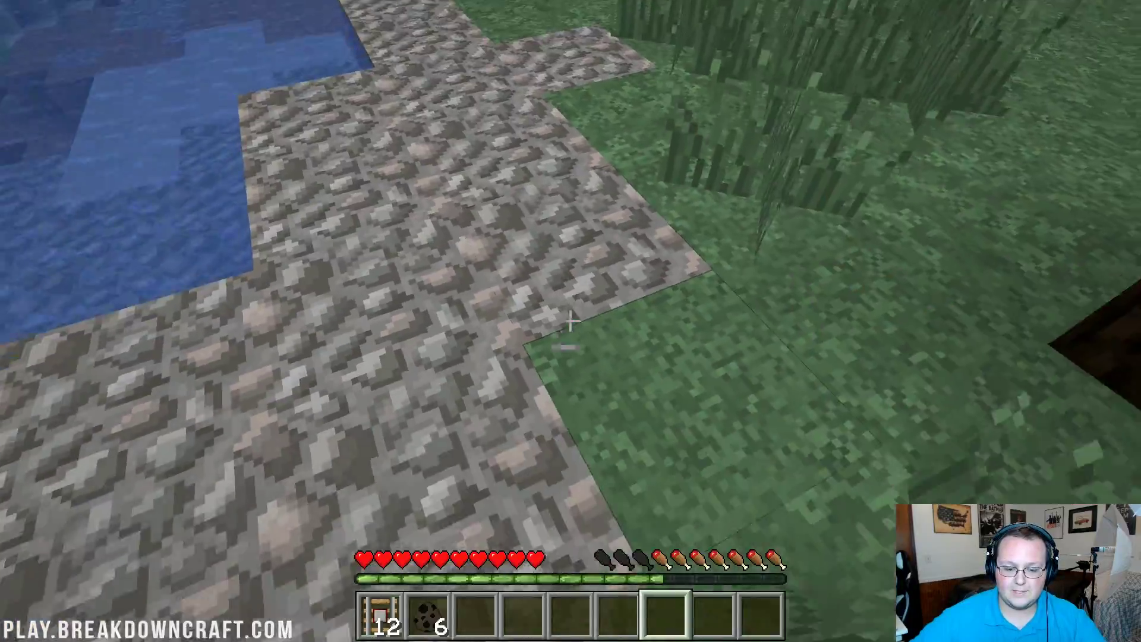
Equip the Bat Spawn Eggs and spawn six bats on the shore
{"action": "scroll", "coordinate": [570, 321], "scroll_direction": "up", "scroll_amount": 5}
{"action": "right_click", "coordinate": [571, 321]}
{"action": "right_click", "coordinate": [571, 321]}
{"action": "right_click", "coordinate": [570, 320]}
{"action": "right_click", "coordinate": [571, 321]}
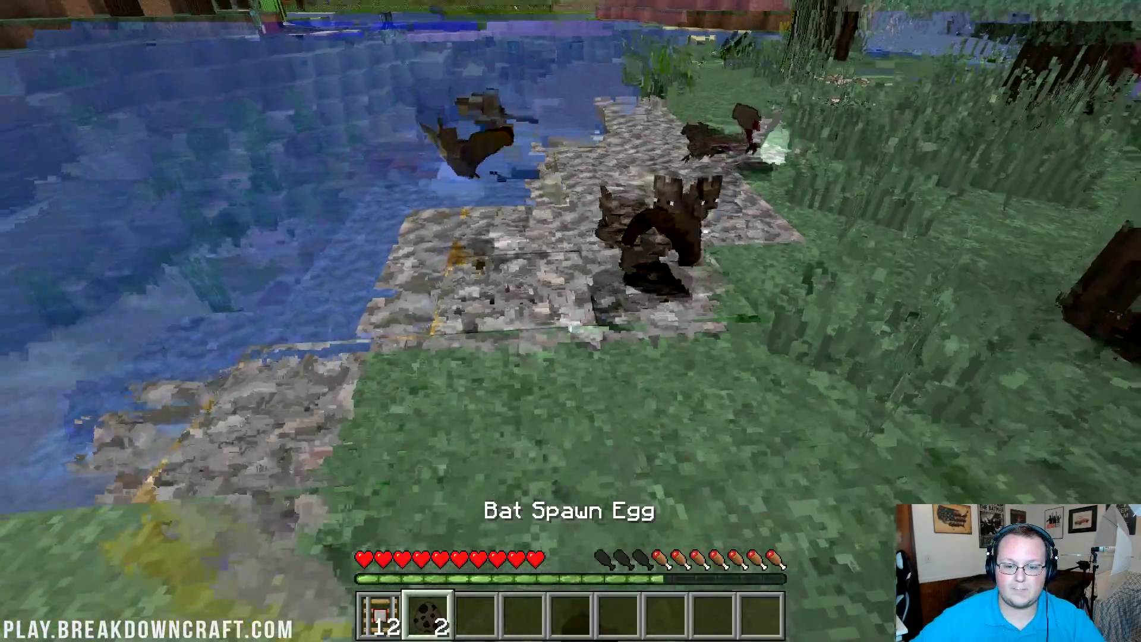
{"action": "right_click", "coordinate": [571, 321]}
{"action": "right_click", "coordinate": [571, 321]}
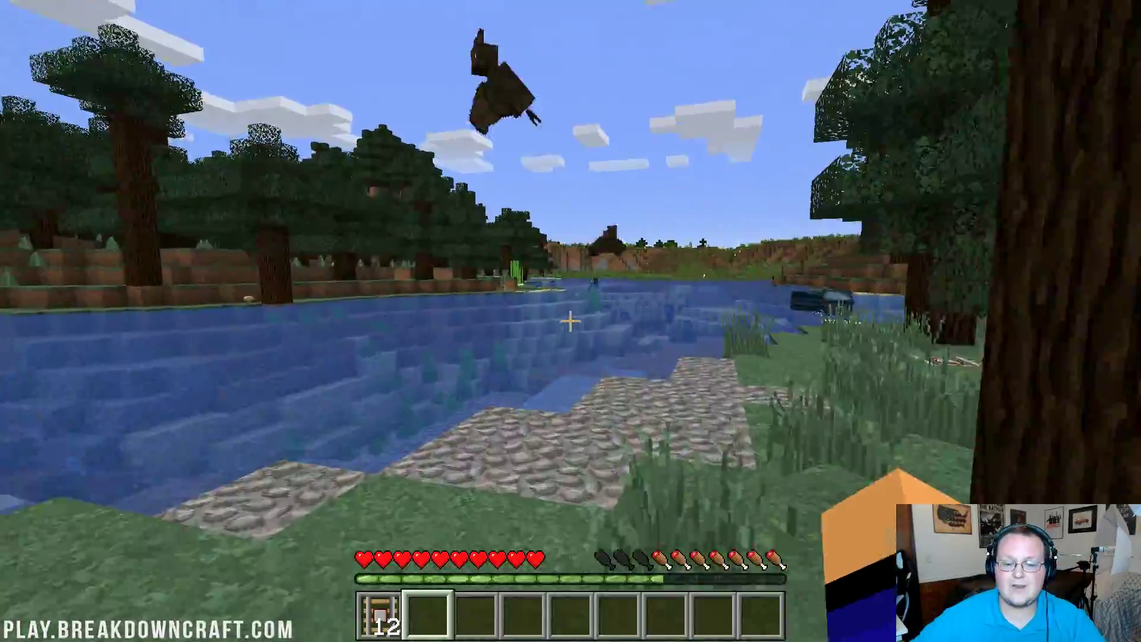
{"action": "key", "text": "w"}
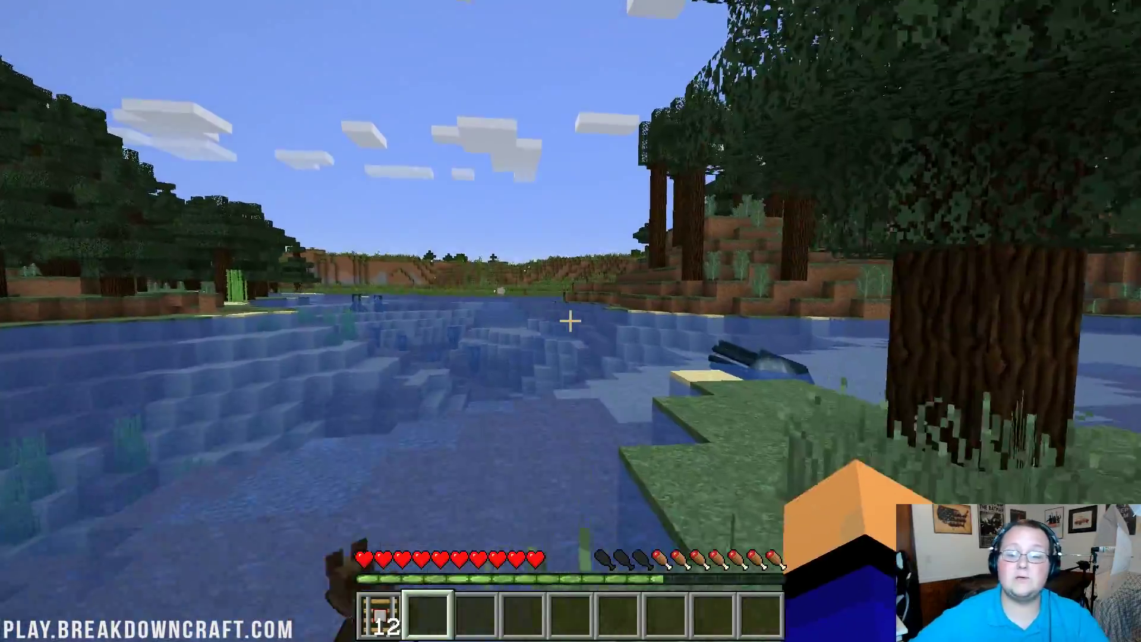
{"action": "key", "text": "w"}
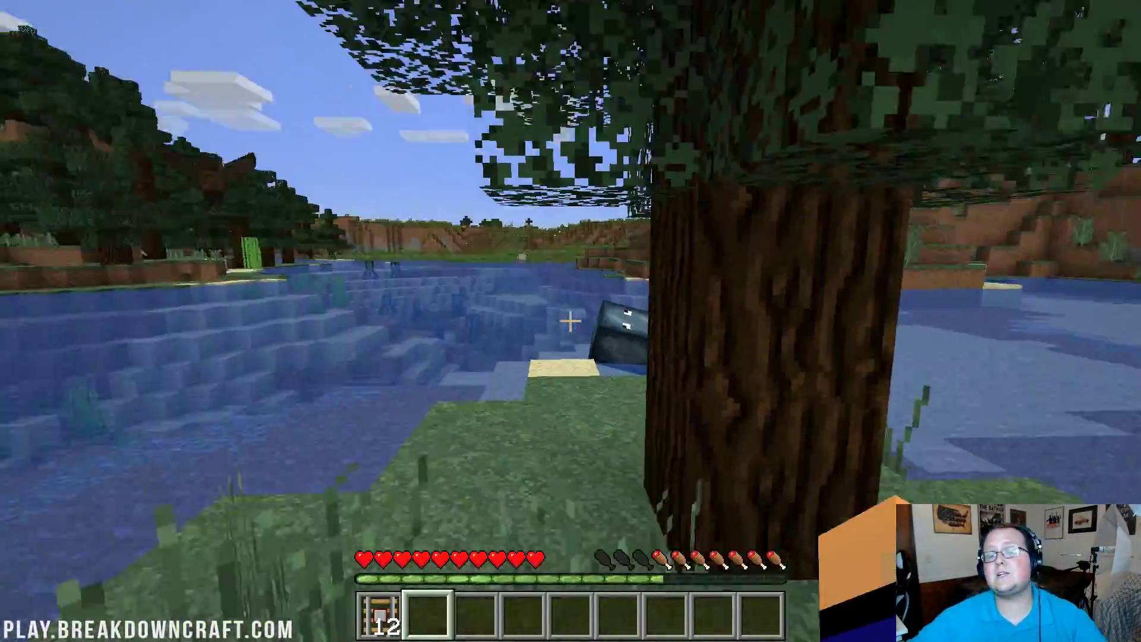
{"action": "key", "text": "s"}
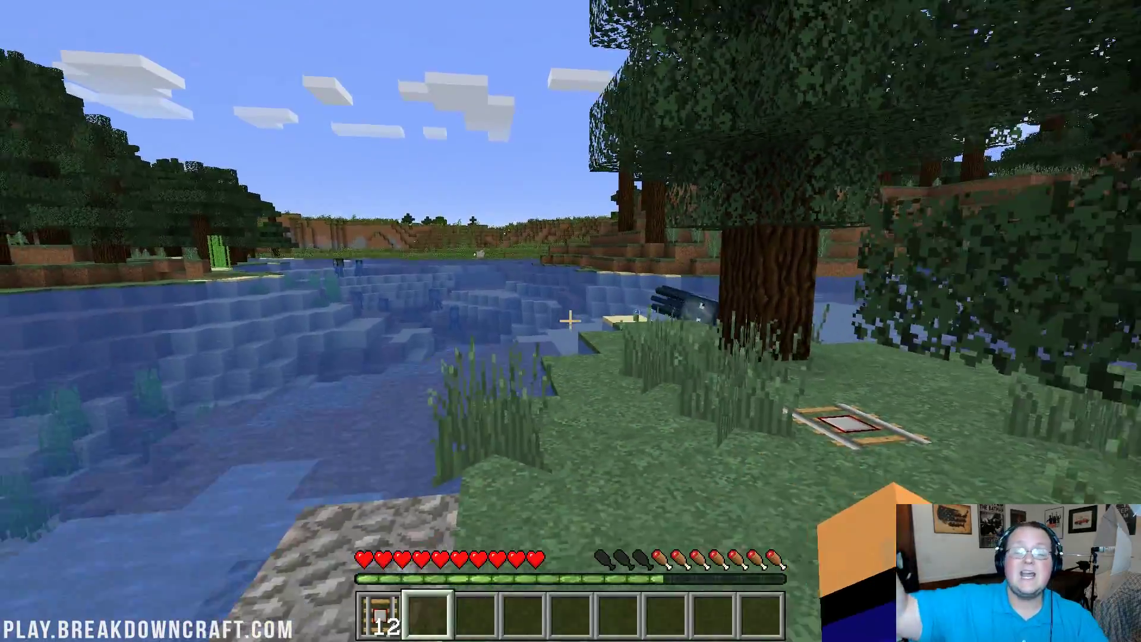
{"action": "key", "text": "w"}
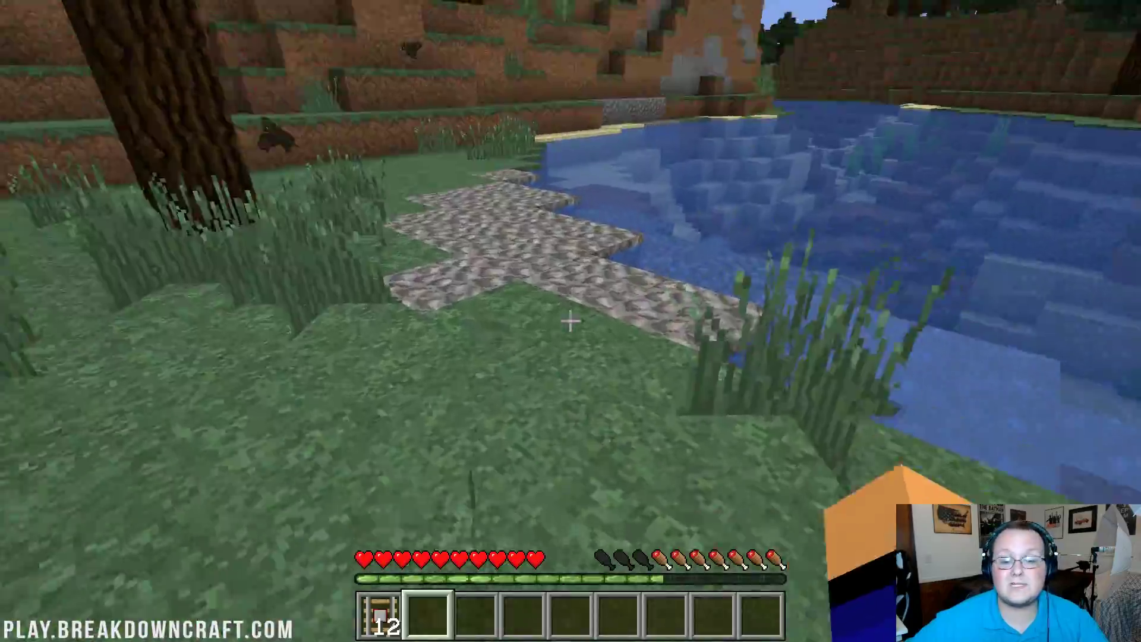
{"action": "key", "text": "w"}
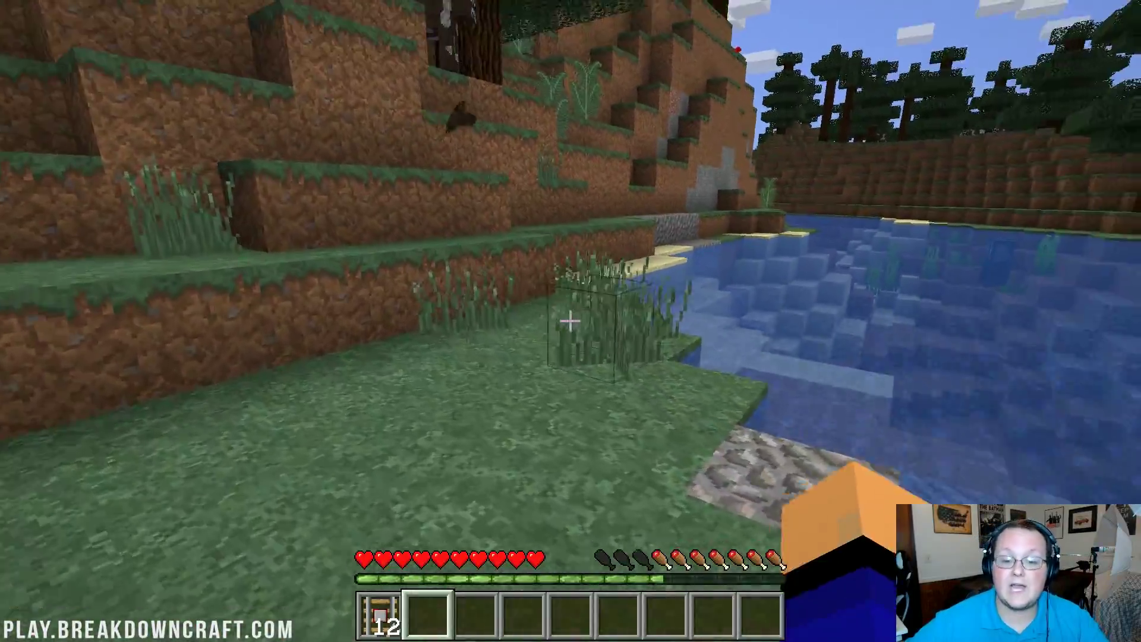